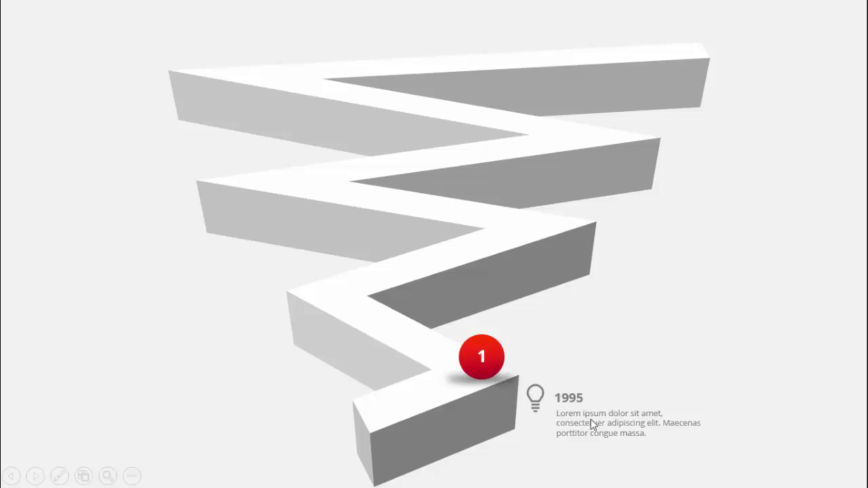
- Advance the Zig Zag Timeline preview through its second and third timeline points
left_click(798, 366)
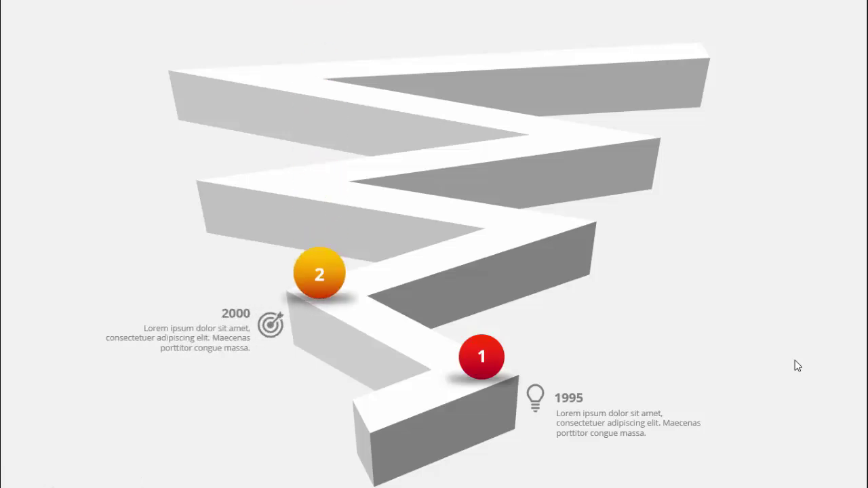
key("Right")
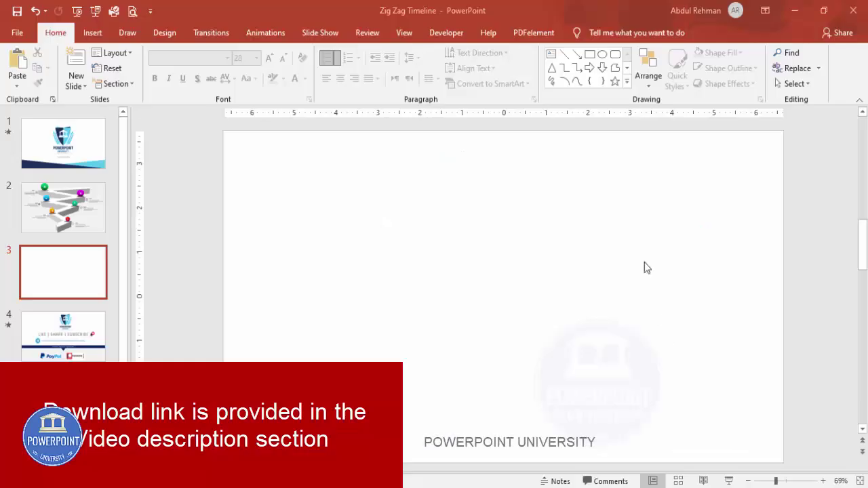
- Turn on guides and gridlines for blank slide 3
left_click(404, 34)
left_click(270, 83)
left_click(278, 69)
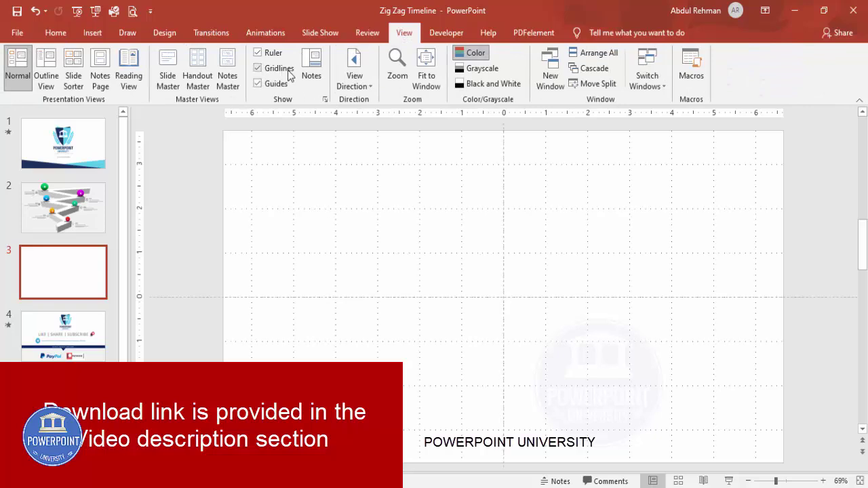
- Pick the Freeform: Shape tool from the Insert shapes gallery
left_click(92, 32)
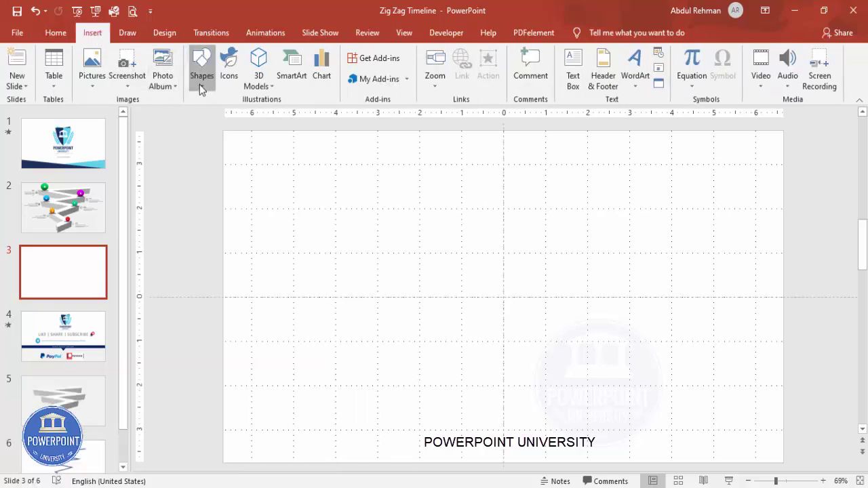
left_click(200, 76)
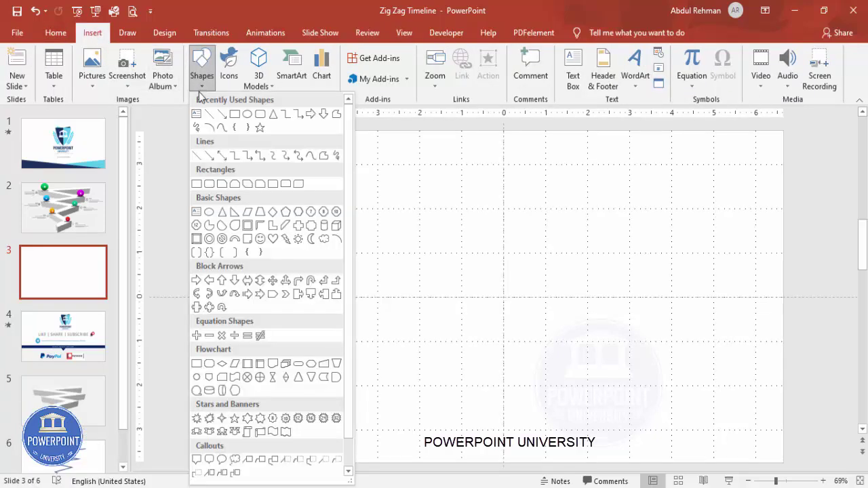
left_click(325, 156)
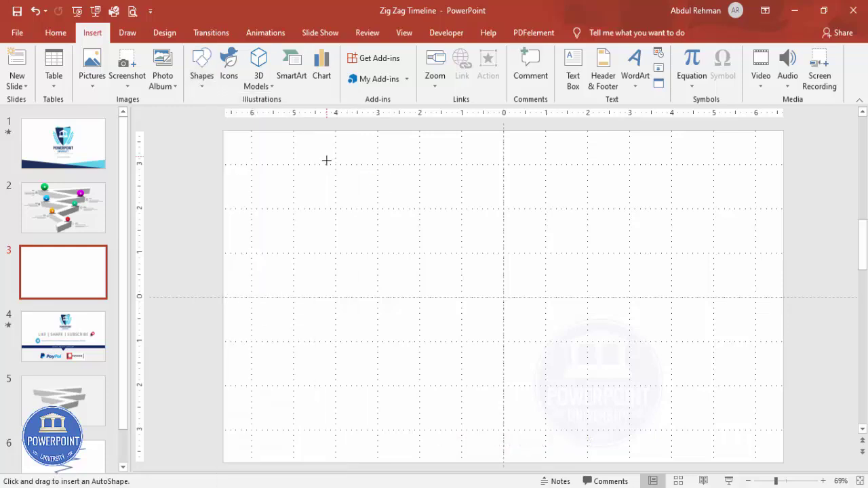
- Draw an eight-point freeform zigzag from bottom centre to top right, about 6.71" by 7.08"
left_click(502, 429)
left_click(544, 385)
left_click(420, 342)
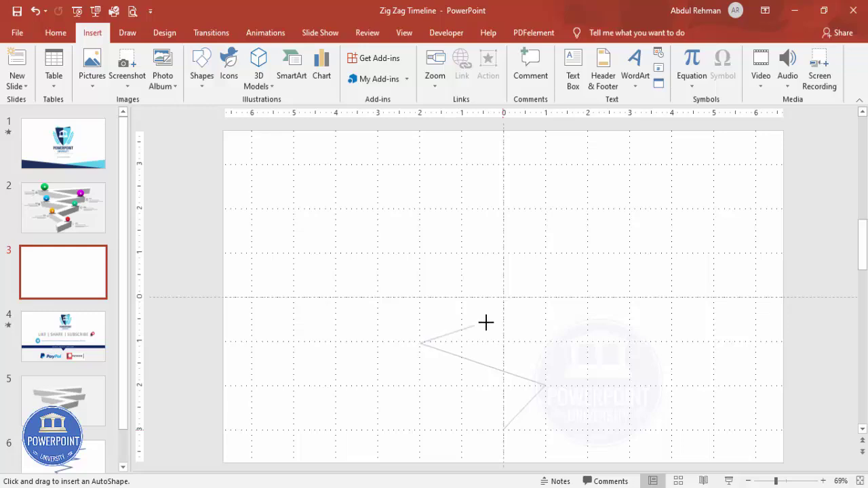
left_click(587, 297)
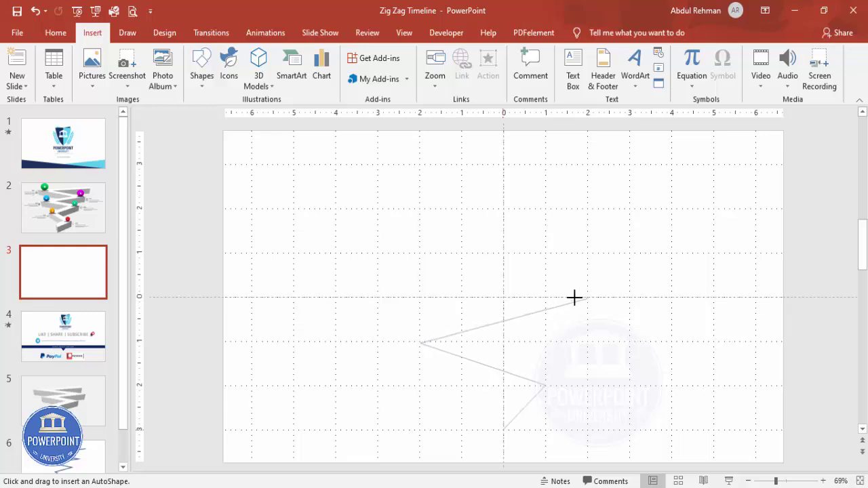
left_click(375, 254)
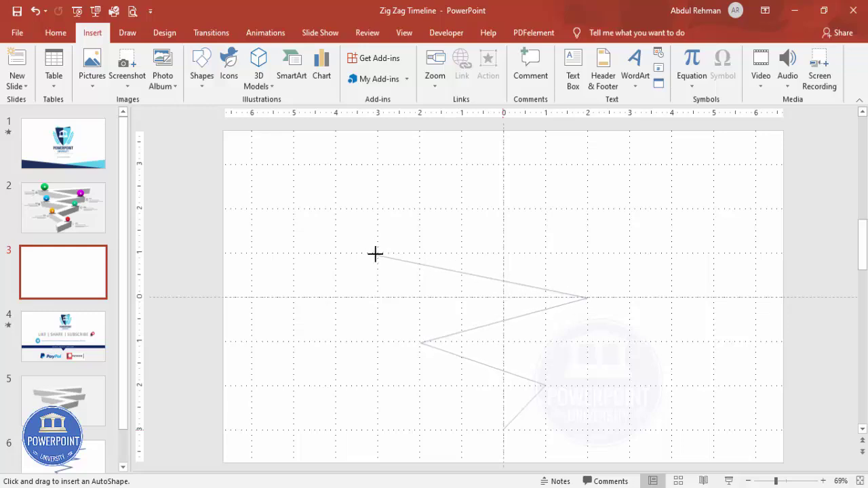
left_click(627, 211)
left_click(379, 166)
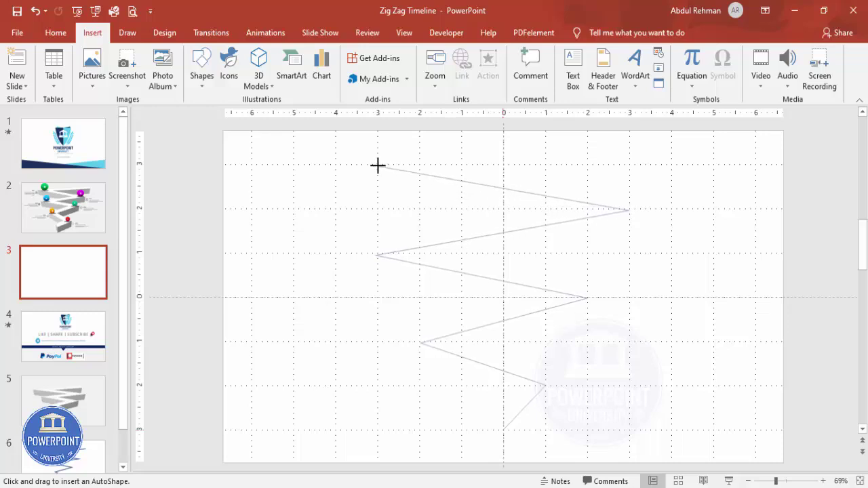
double_click(671, 134)
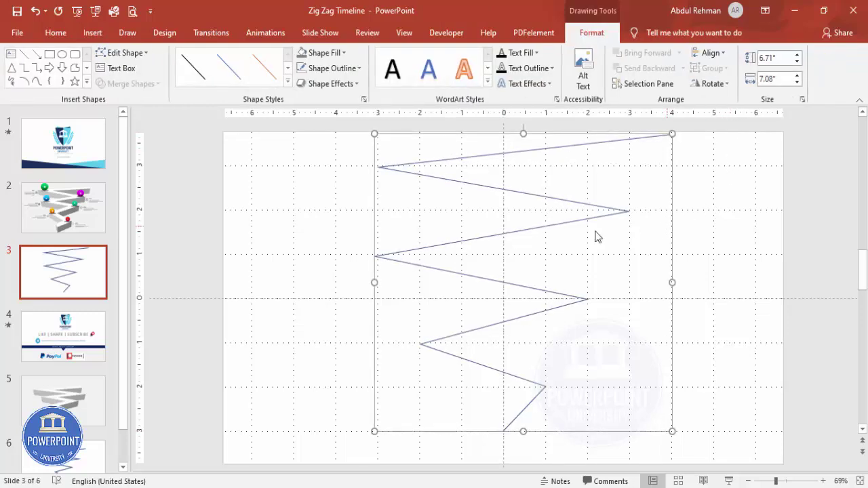
- Set the zigzag's line width to 40 pt and its colour to white
right_click(488, 236)
left_click(547, 459)
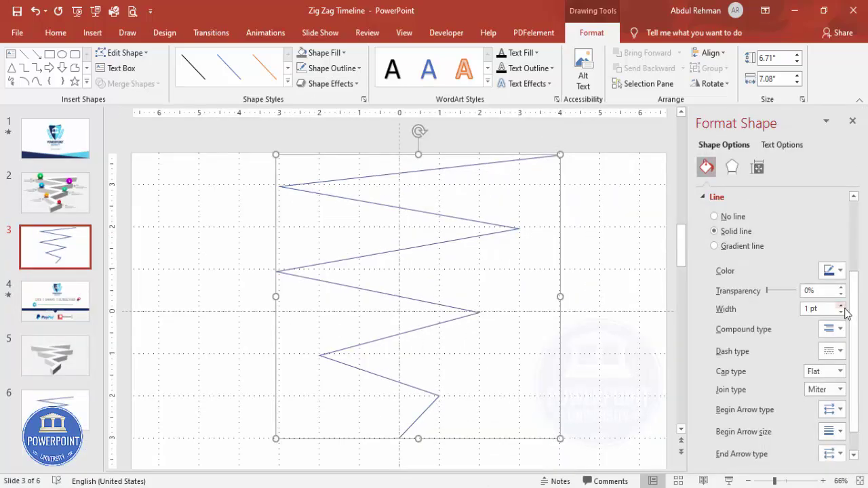
left_click_drag(823, 310, 684, 310)
type("40")
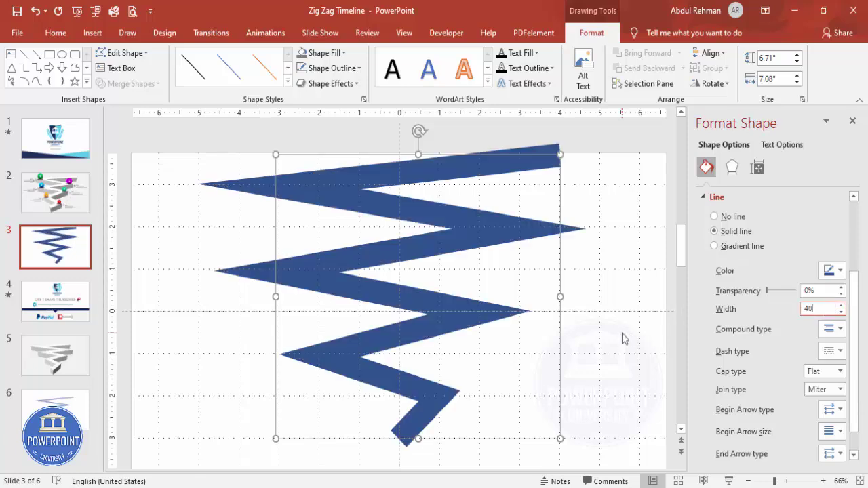
left_click(835, 275)
left_click(762, 303)
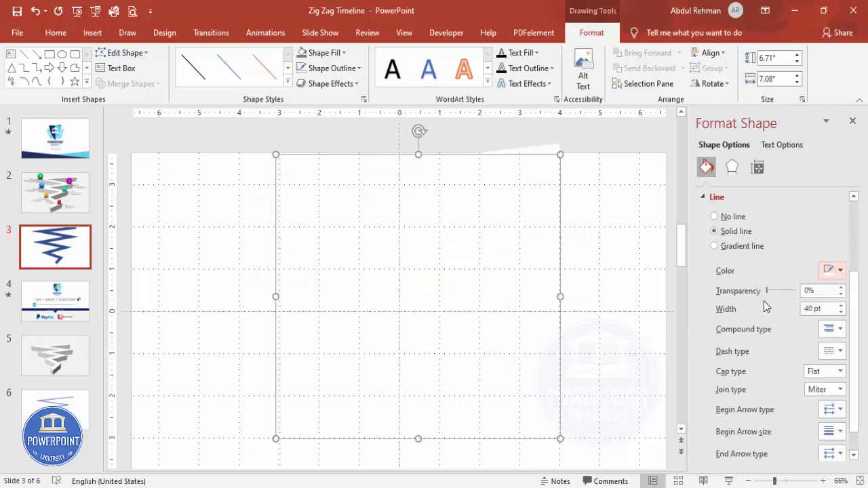
left_click(618, 299)
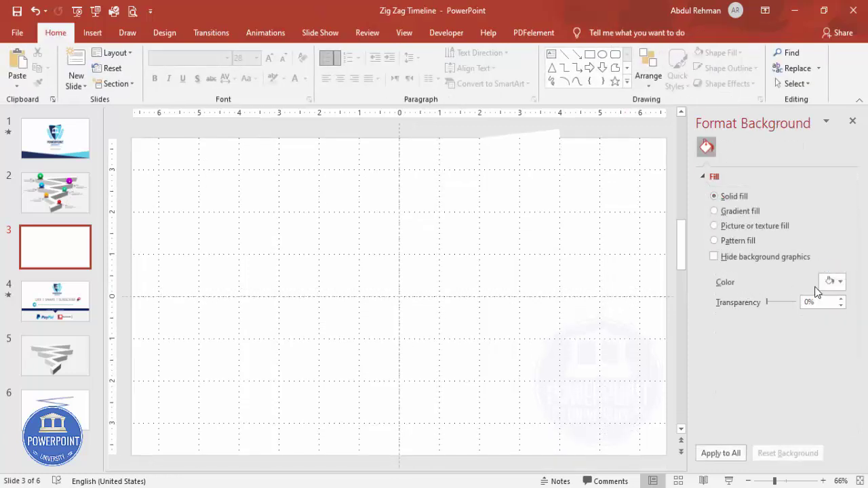
- Try grey solid-fill swatches and settle on a very light grey slide background
left_click(831, 281)
left_click(762, 341)
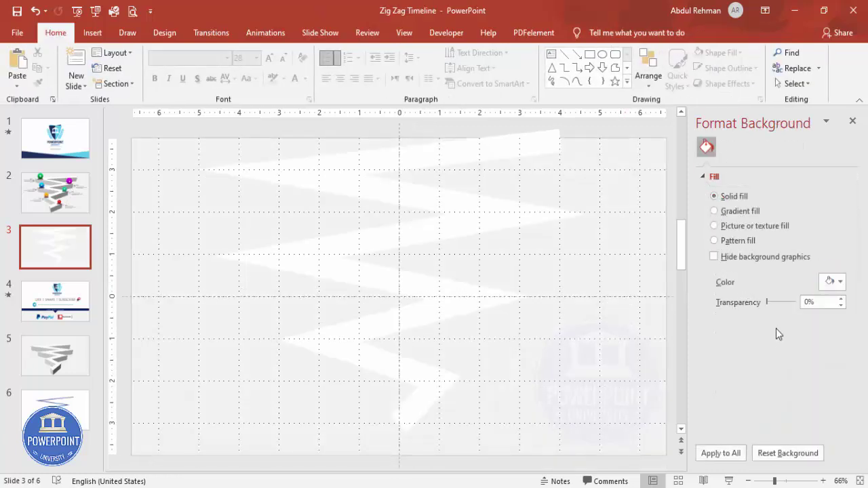
left_click(830, 287)
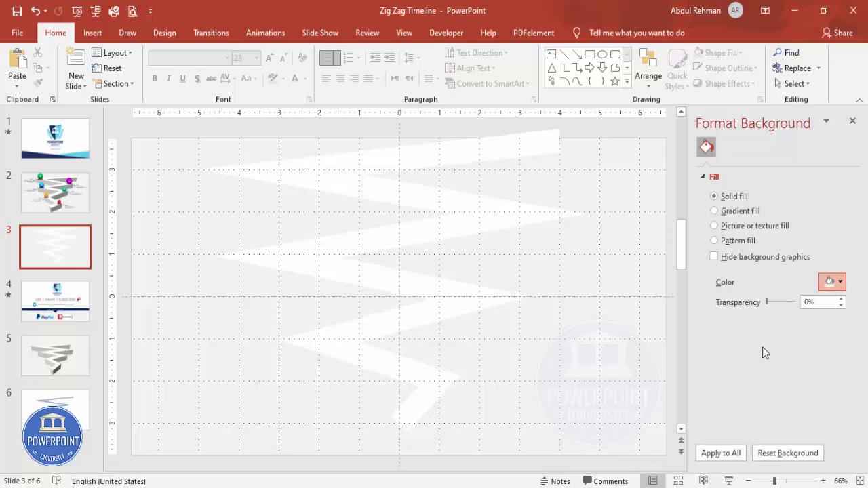
left_click(762, 352)
left_click(829, 283)
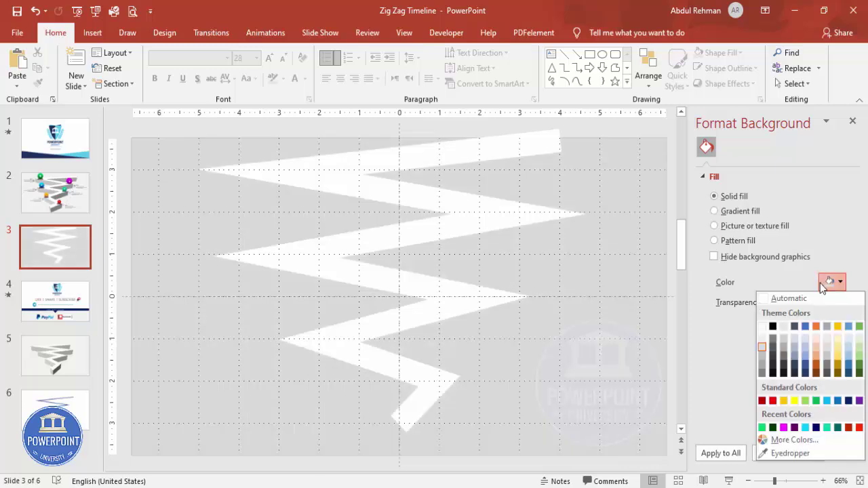
left_click(761, 340)
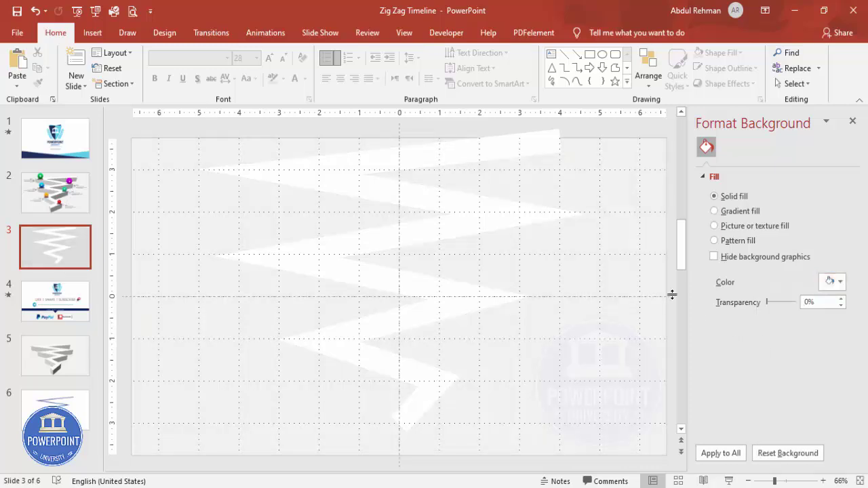
left_click(484, 219)
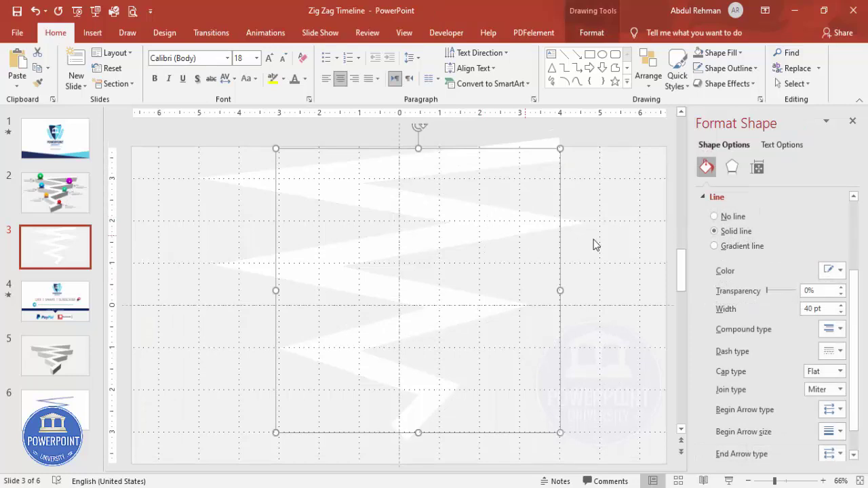
- Apply the Perspective: Relaxed 3-D rotation preset, giving Y 309.6° and 45° perspective
left_click(730, 167)
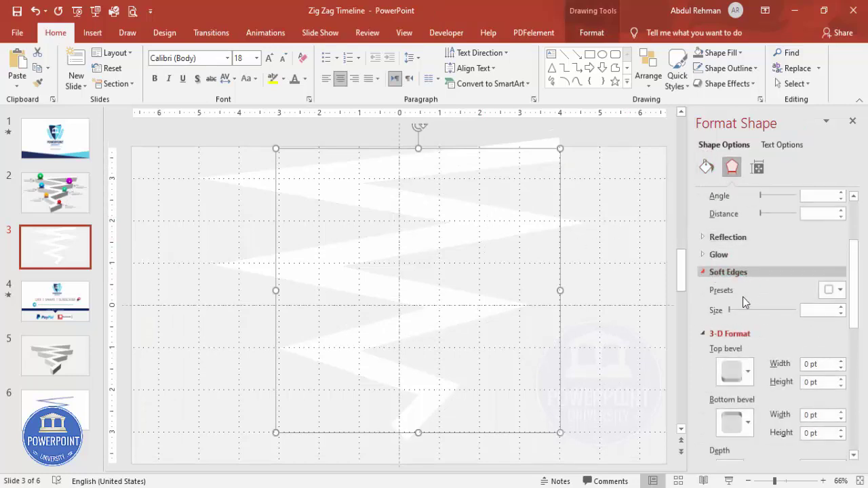
left_click(702, 272)
left_click(703, 290)
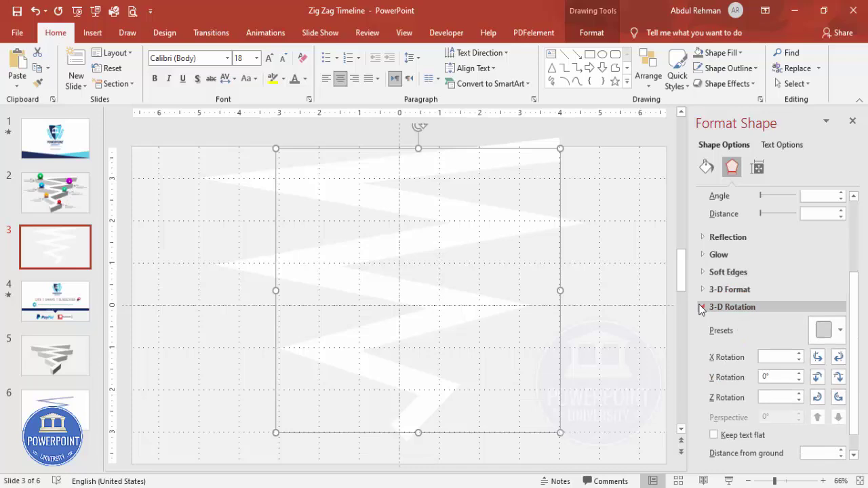
left_click(702, 307)
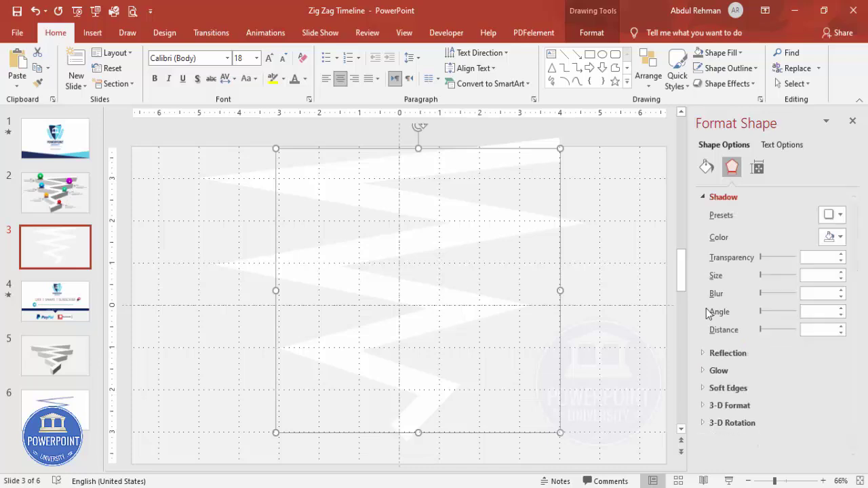
left_click(704, 198)
left_click(778, 284)
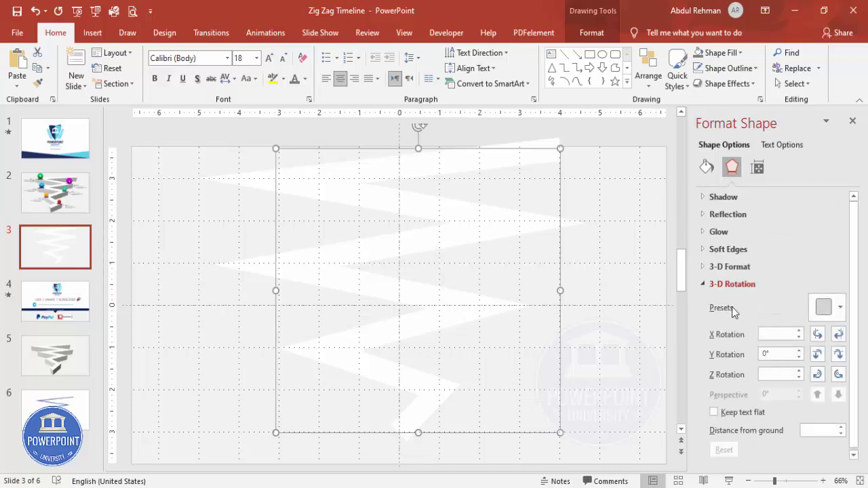
left_click(822, 309)
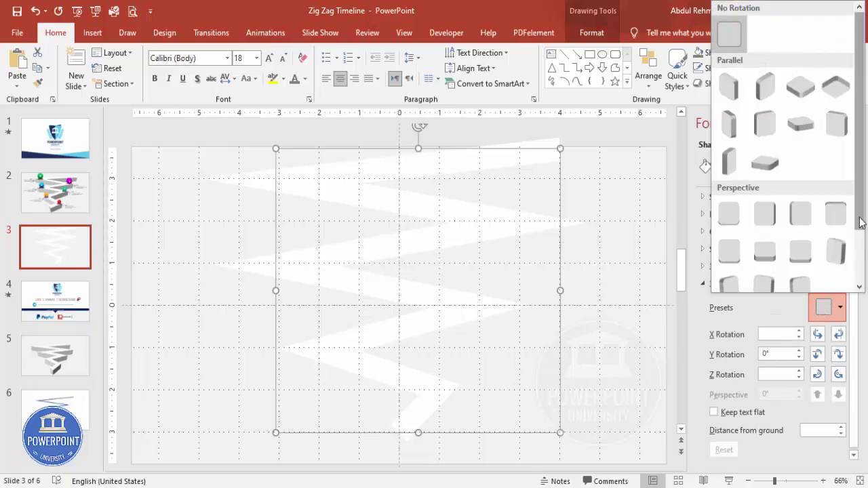
scroll(860, 223, "down", 2)
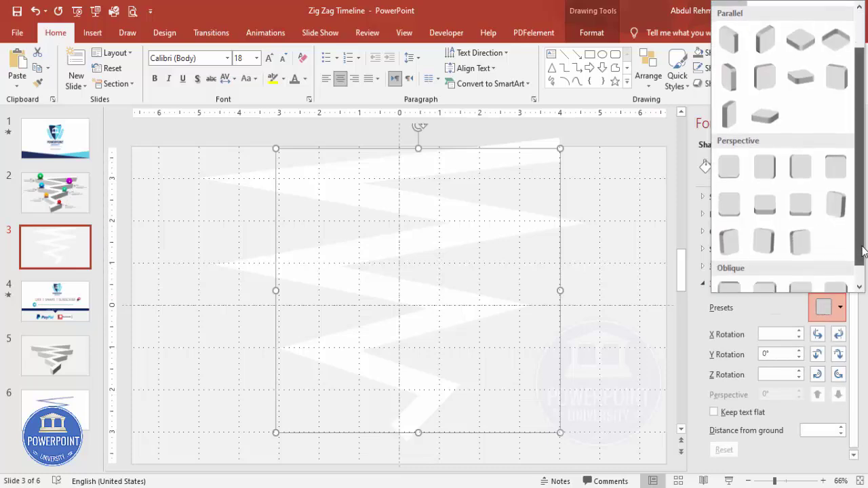
scroll(838, 221, "down", 1)
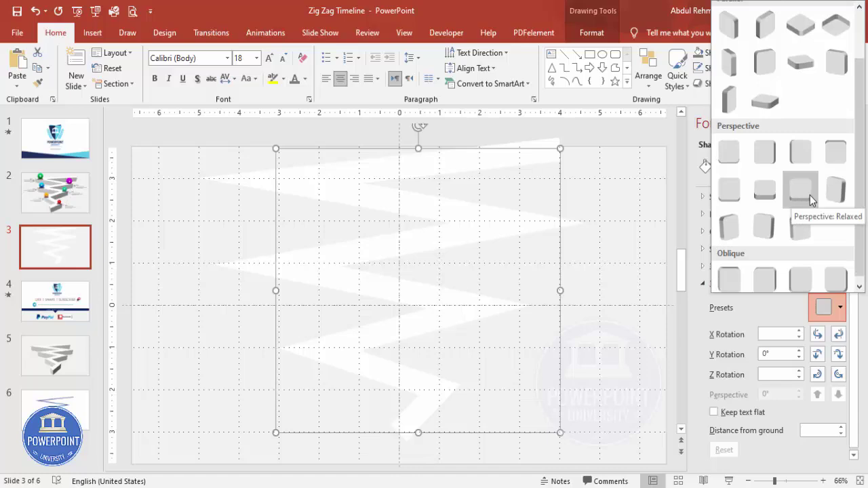
left_click(809, 195)
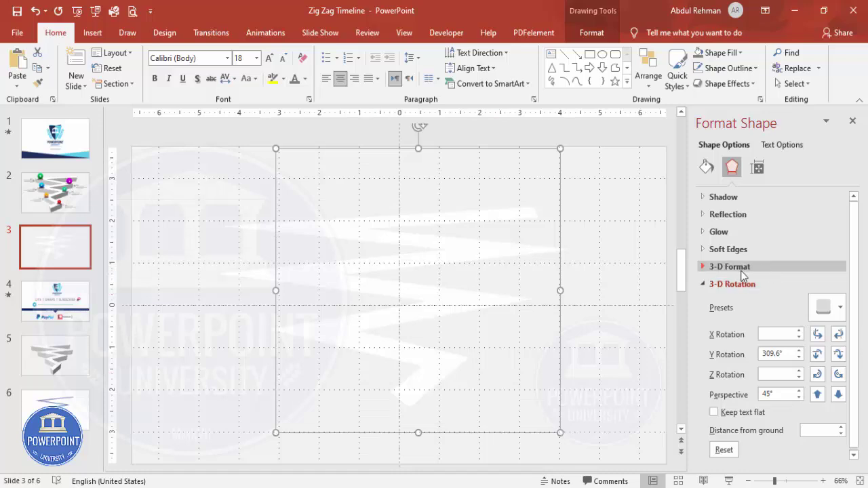
- Give the zigzag a 3-D depth of 78.5 pt
left_click(739, 266)
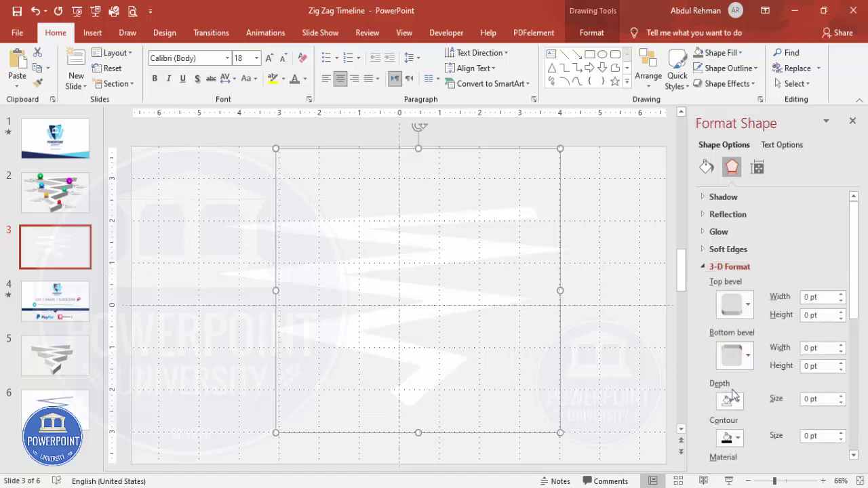
left_click(840, 397)
left_click(841, 397)
left_click(841, 397)
left_click(840, 397)
left_click(841, 397)
left_click(841, 397)
left_click(841, 397)
left_click(841, 397)
left_click(841, 397)
left_click(840, 397)
left_click(841, 397)
left_click(840, 397)
left_click(840, 397)
left_click(841, 397)
left_click(841, 397)
left_click(841, 397)
left_click(841, 397)
left_click(841, 396)
left_click(841, 397)
left_click(840, 397)
left_click(840, 397)
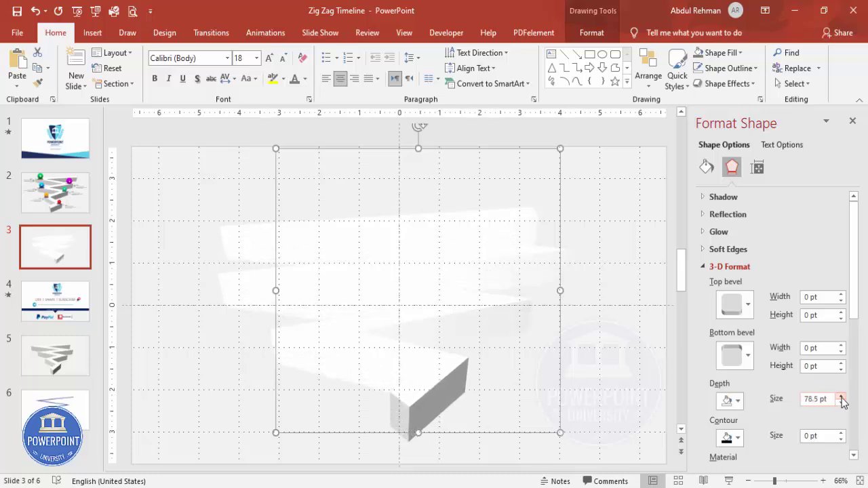
- Apply Special > Two Point lighting to the 3-D zigzag road
left_click_drag(855, 323, 854, 400)
left_click(727, 353)
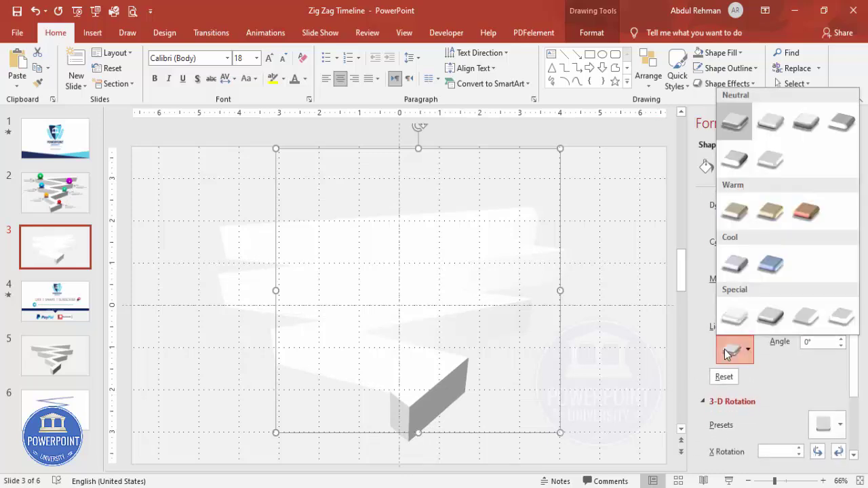
left_click(764, 318)
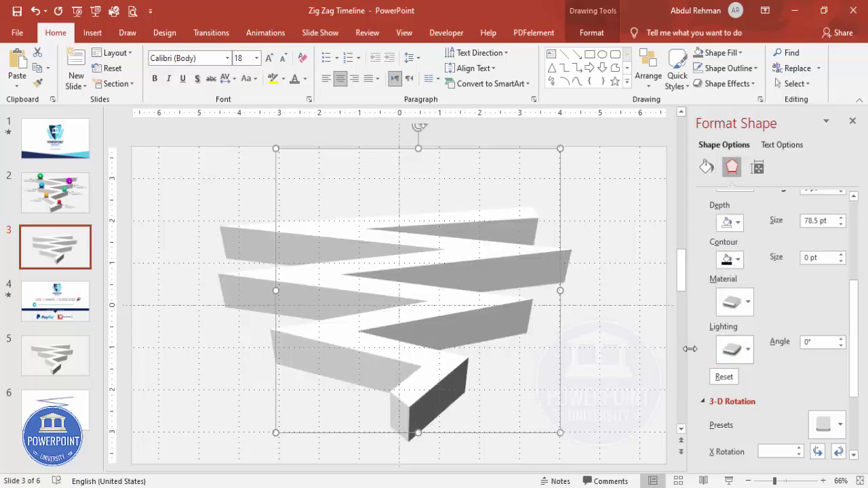
left_click(746, 309)
- Apply a Standard material and enlarge the road by dragging its opposite corners
left_click(770, 350)
left_click(749, 481)
left_click(748, 481)
left_click(749, 481)
left_click_drag(496, 373, 507, 388)
left_click_drag(325, 202, 315, 183)
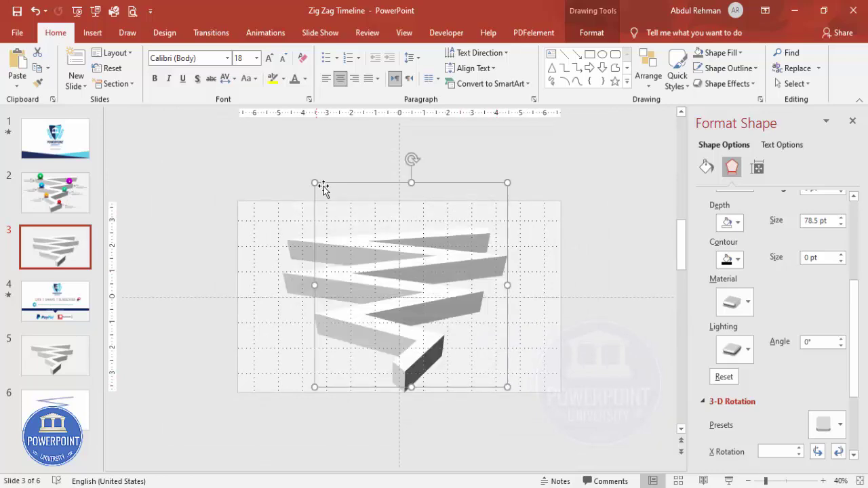
- Edit points to shift the upper bends and extend the road's top arm further right
right_click(424, 261)
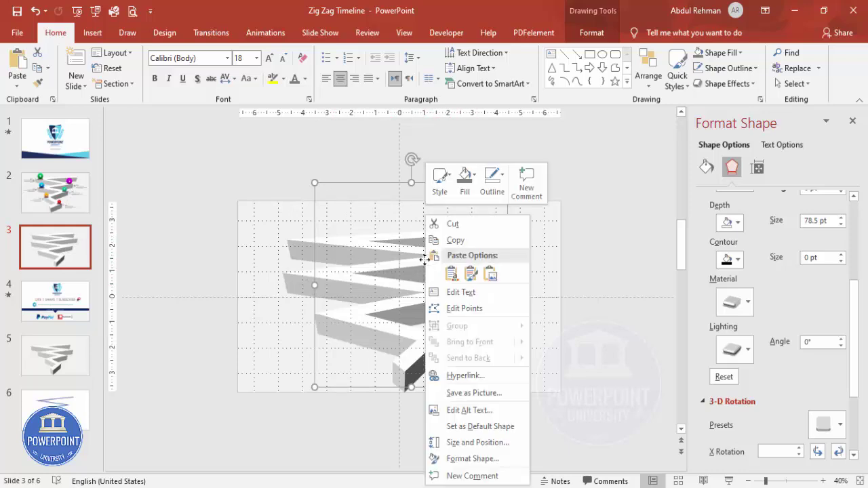
left_click(460, 309)
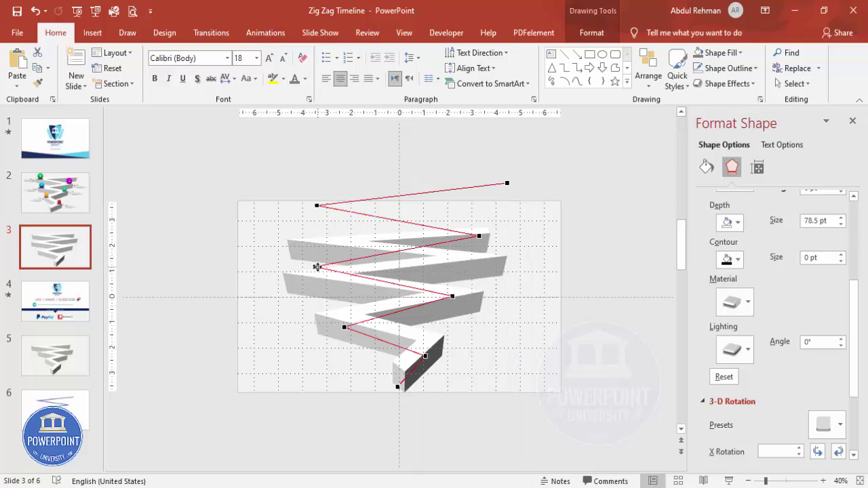
left_click_drag(316, 268, 327, 270)
left_click(478, 237)
left_click_drag(477, 238, 466, 240)
left_click(507, 183)
left_click_drag(531, 179, 544, 178)
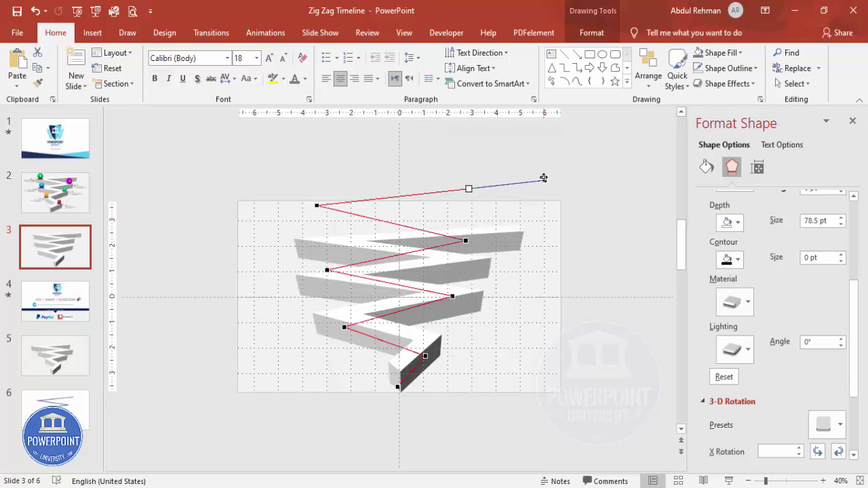
left_click(522, 328)
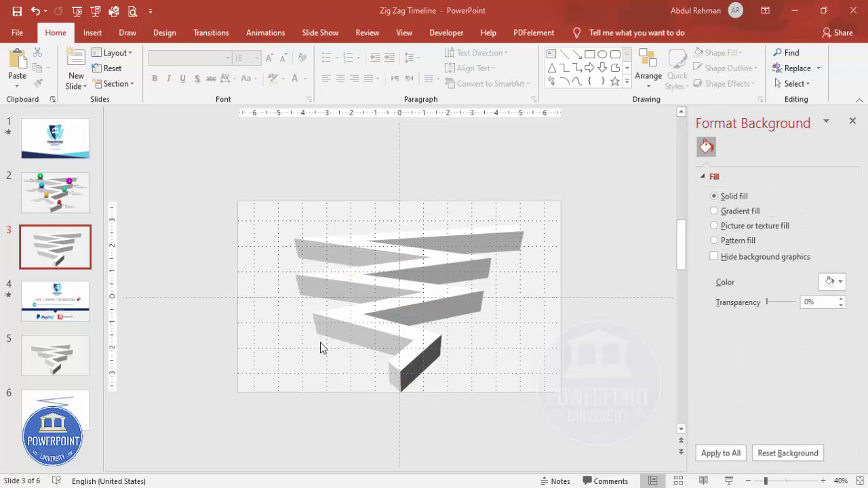
- Fit the slide to the window and hide the gridlines
left_click(859, 481)
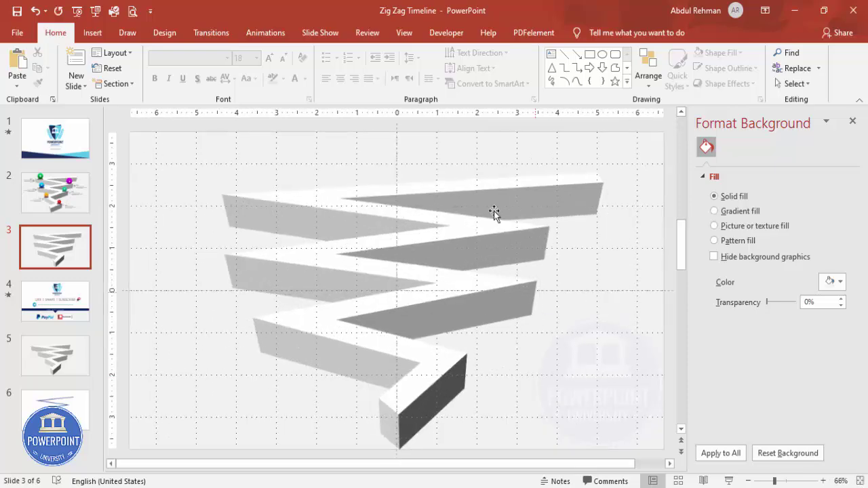
left_click(404, 32)
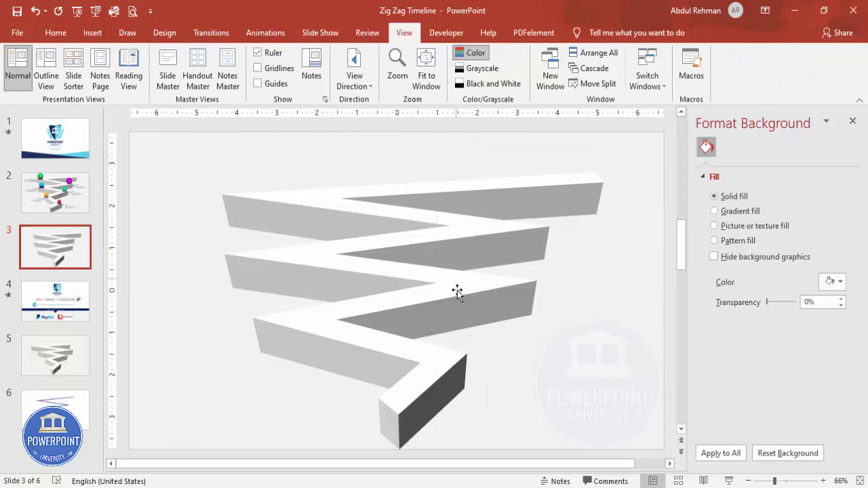
left_click(452, 235)
right_click(453, 236)
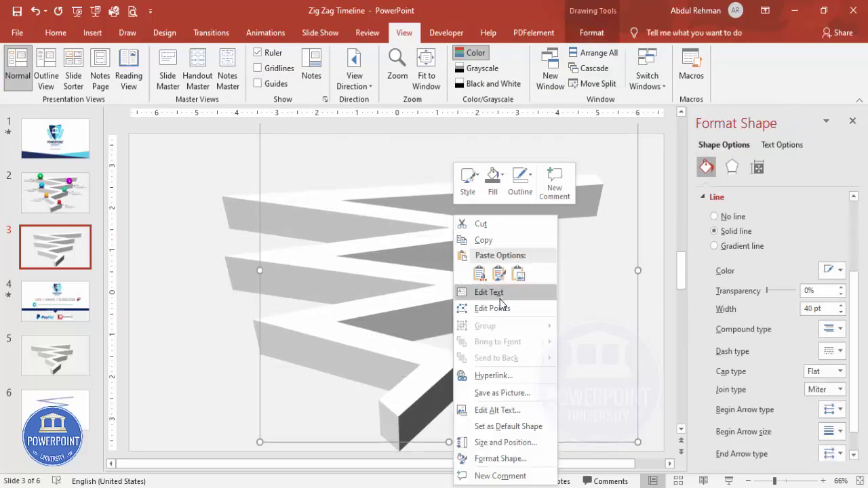
key("Escape")
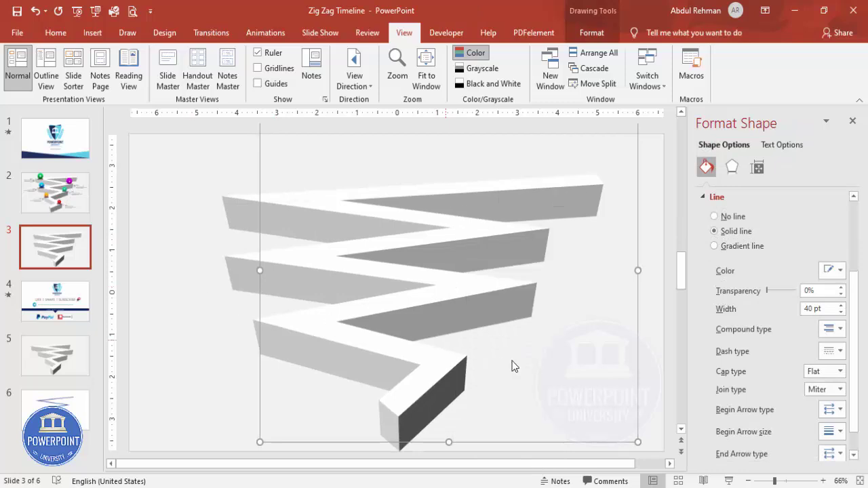
left_click(649, 371)
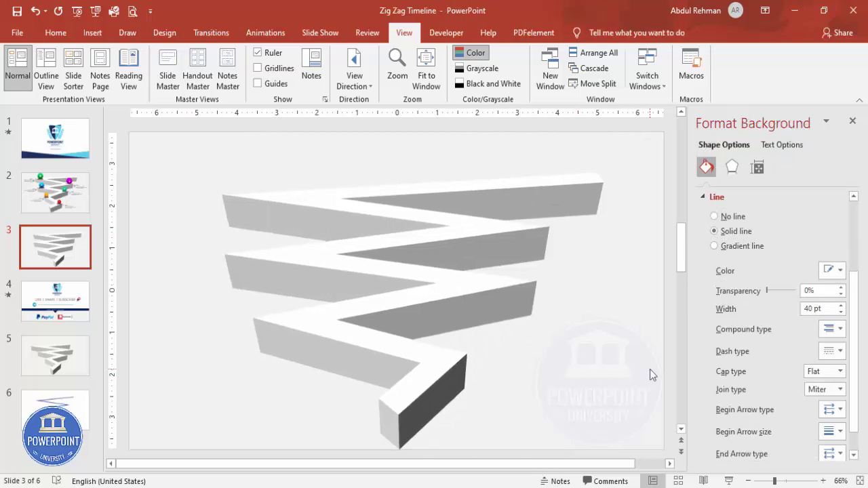
- Edit points to move the road's bottom end point, widening its lowest segment
left_click(434, 362)
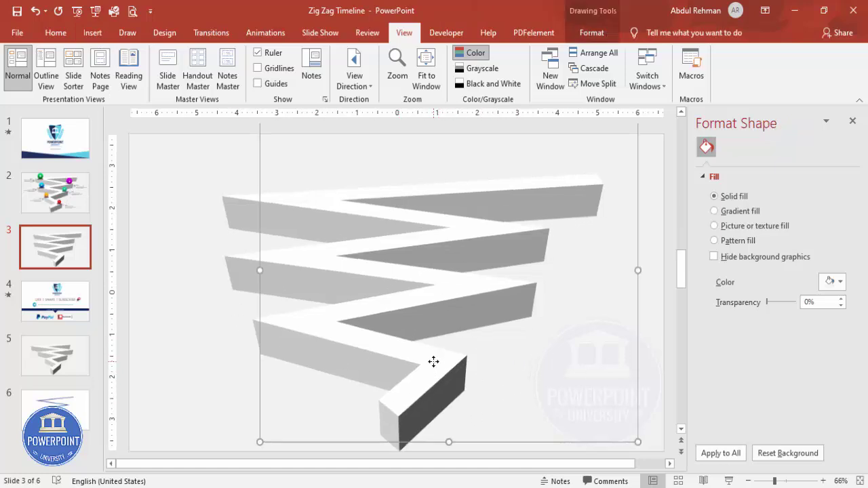
right_click(430, 370)
left_click(475, 195)
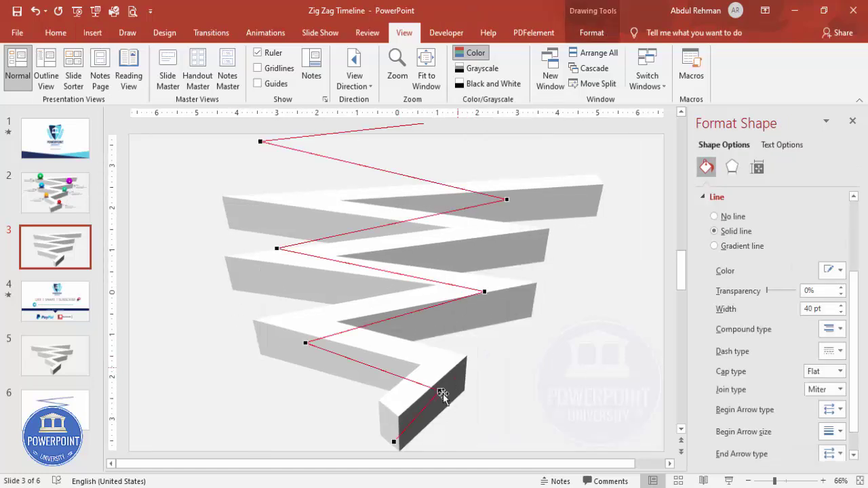
left_click_drag(391, 439, 383, 421)
left_click(539, 364)
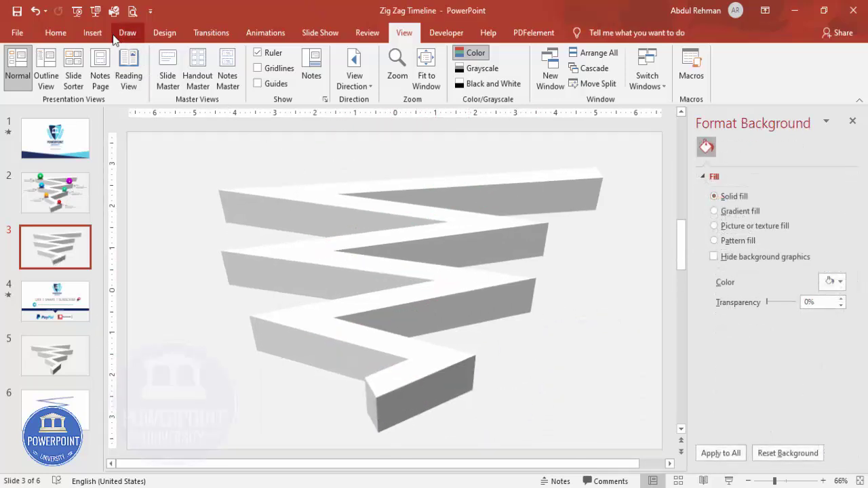
left_click(92, 33)
- Draw a small 0.7" oval circle on the road's lowest bend
left_click(201, 67)
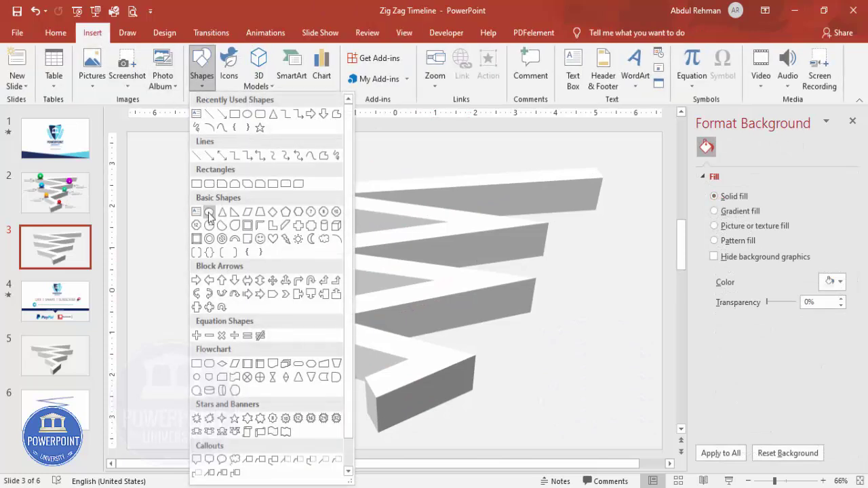
left_click(209, 212)
mouse_move(432, 344)
left_mouse_down()
mouse_move(453, 367)
mouse_move(446, 348)
left_mouse_up()
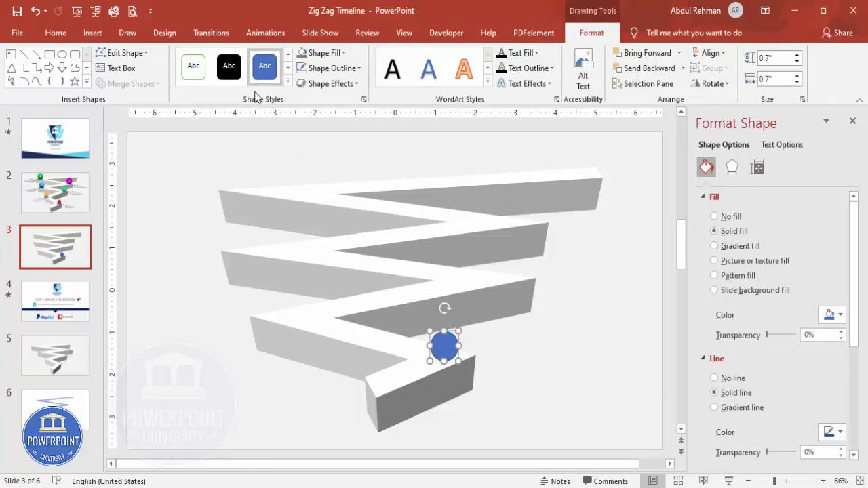
- Remove the circle's outline and give it a green linear gradient fill
left_click(332, 68)
left_click(333, 213)
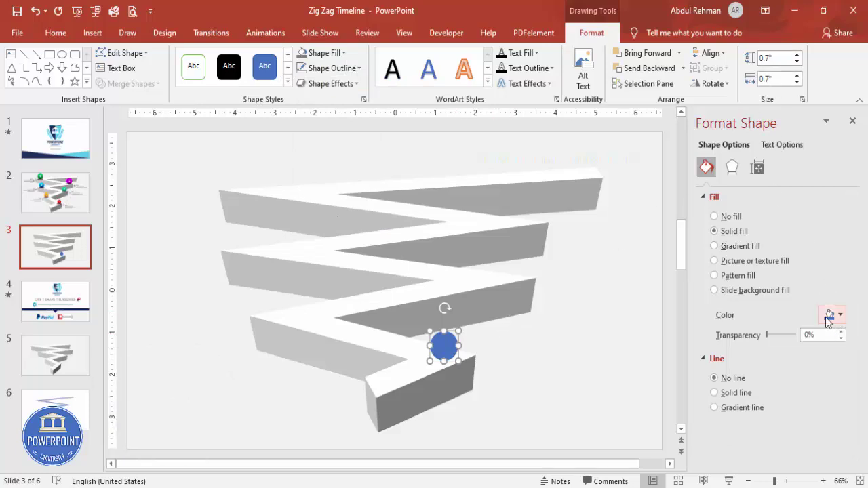
left_click(752, 246)
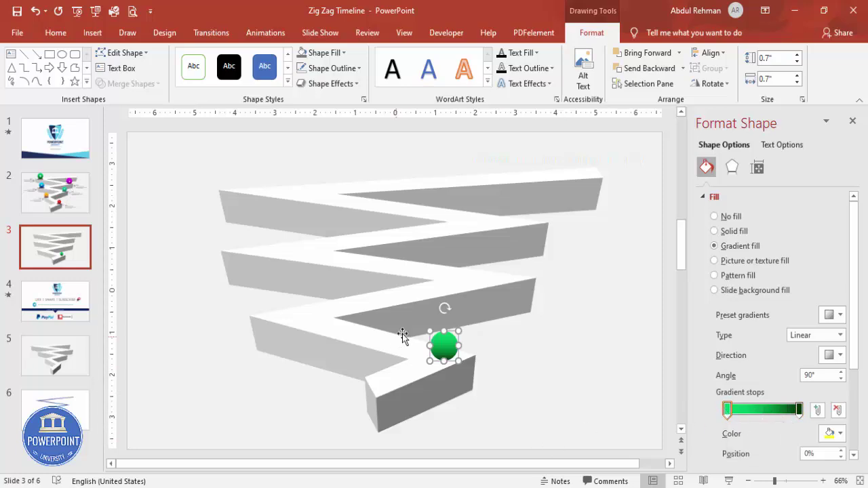
- Duplicate the green gradient circle onto the zigzag bends, including the top-left arm
left_click_drag(450, 349, 177, 243)
key("Tab")
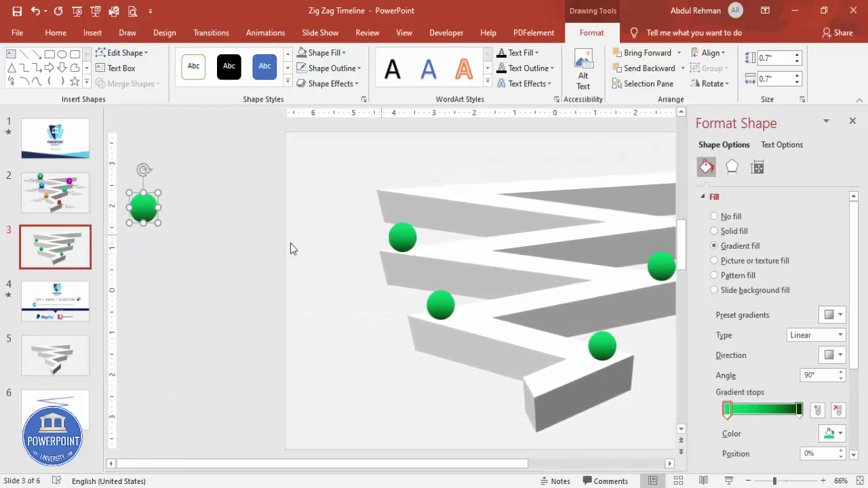
left_click_drag(158, 211, 651, 220)
left_click_drag(503, 212, 149, 176)
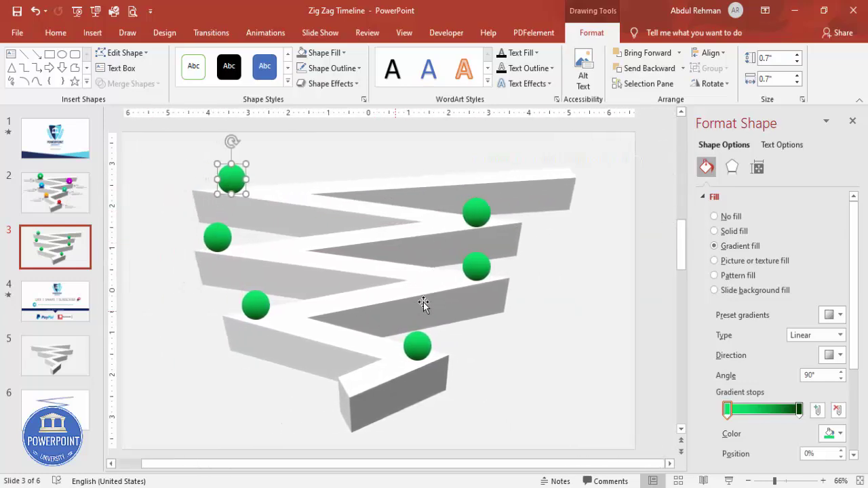
- Resize the lower-left circle to 0.8" and the middle-right circle to 0.9"
left_click(258, 306)
left_click(773, 59)
type(".8")
left_click(778, 78)
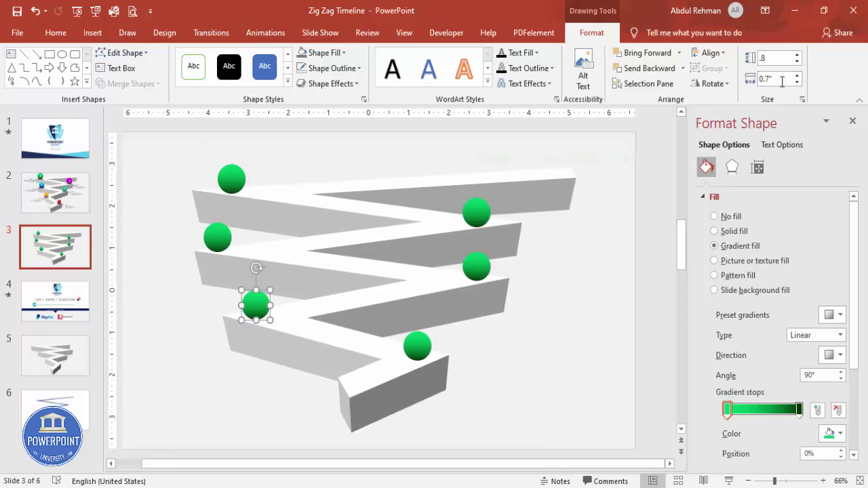
type(".8")
key("Return")
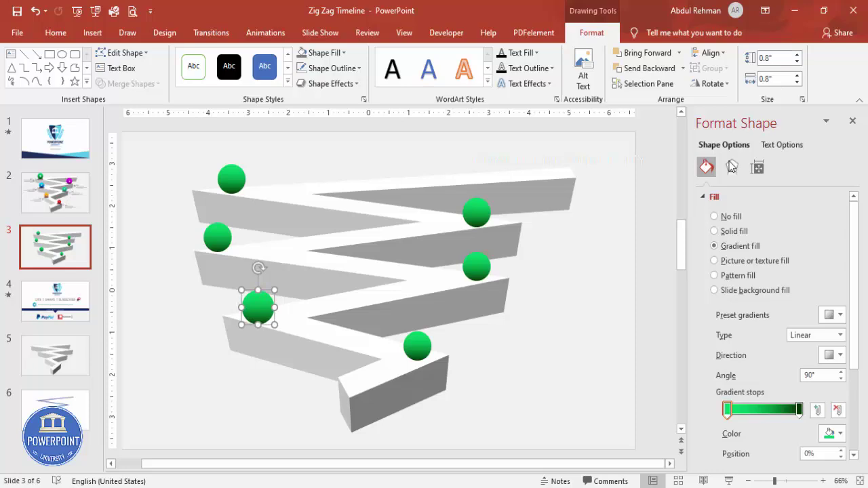
left_click(480, 259)
left_click(772, 60)
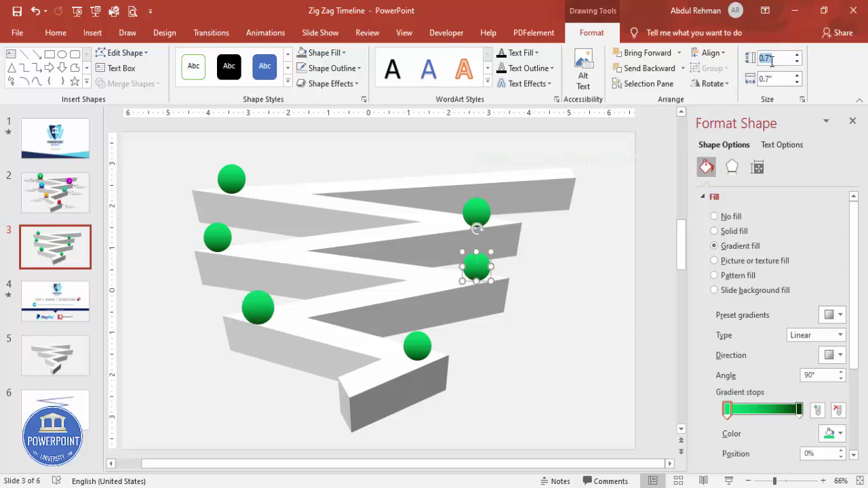
type(".9")
left_click(778, 77)
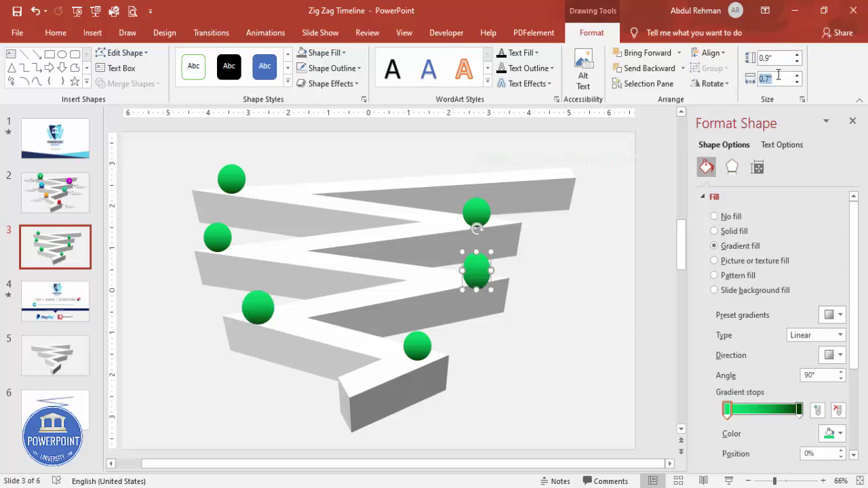
- Resize the second-left circle to 1", upper-right to 1.1", and top-left to 1.2"
left_click(217, 237)
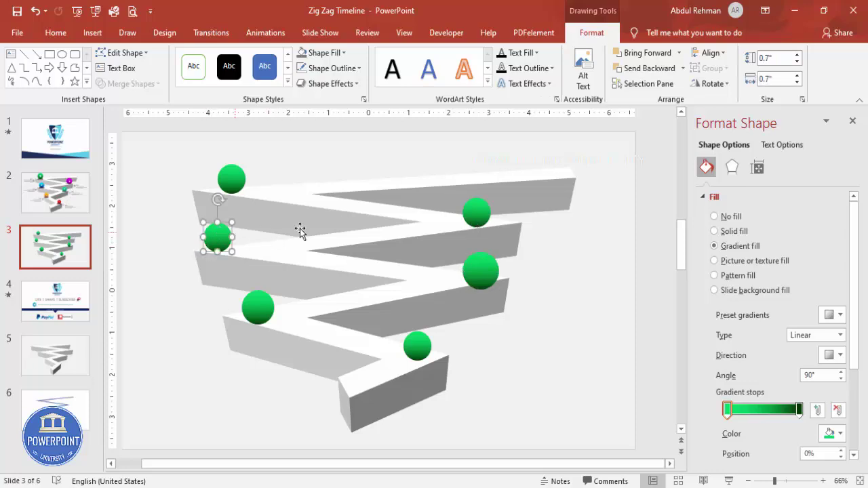
left_click(785, 77)
type("1")
key("Return")
left_click(476, 212)
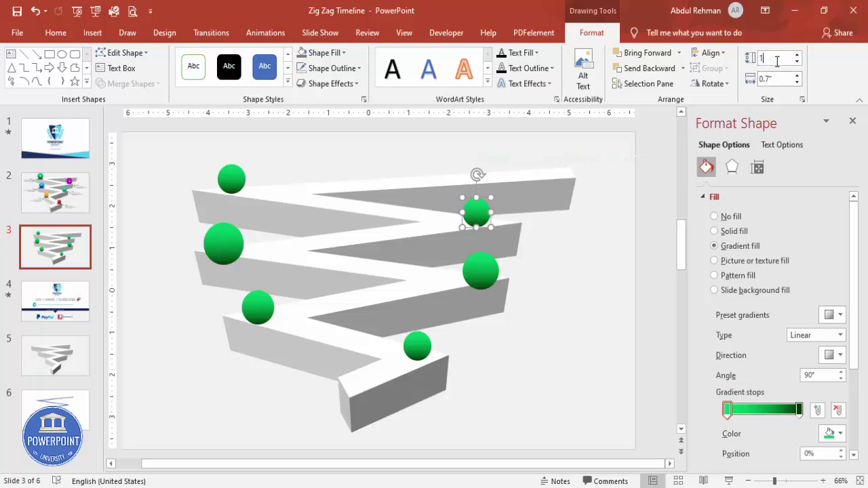
type("1.1")
key("Tab")
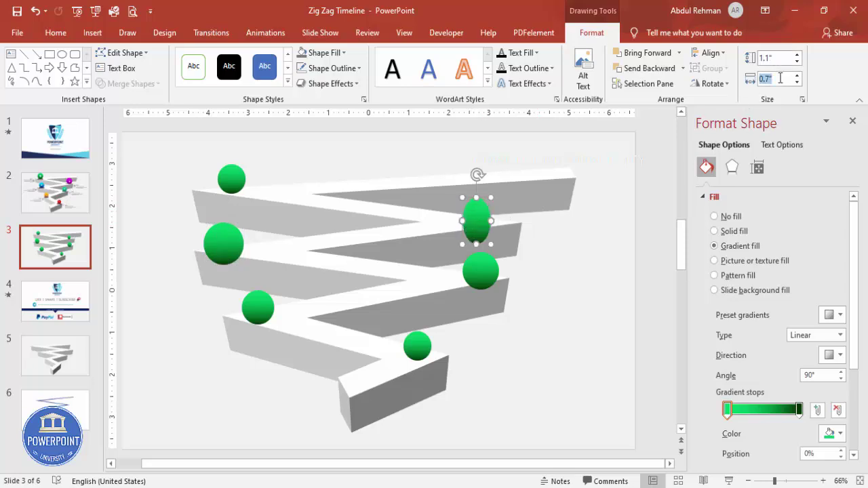
left_click(230, 177)
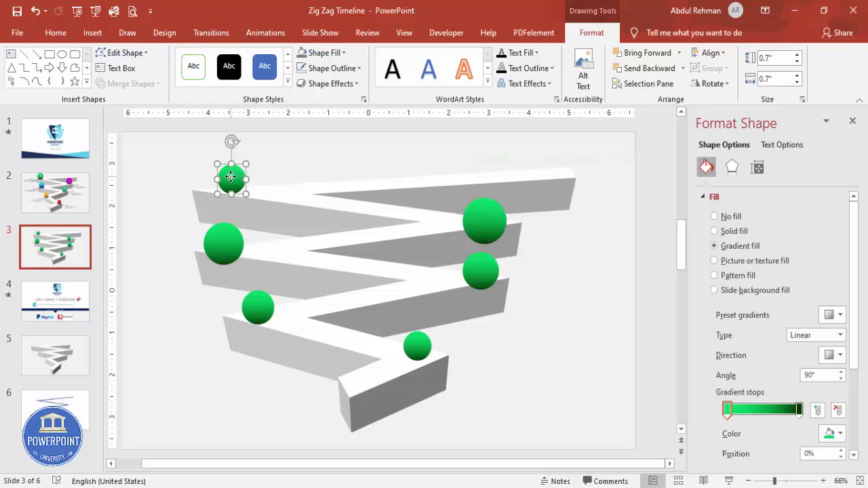
left_click(777, 78)
type("1.2")
key("Return")
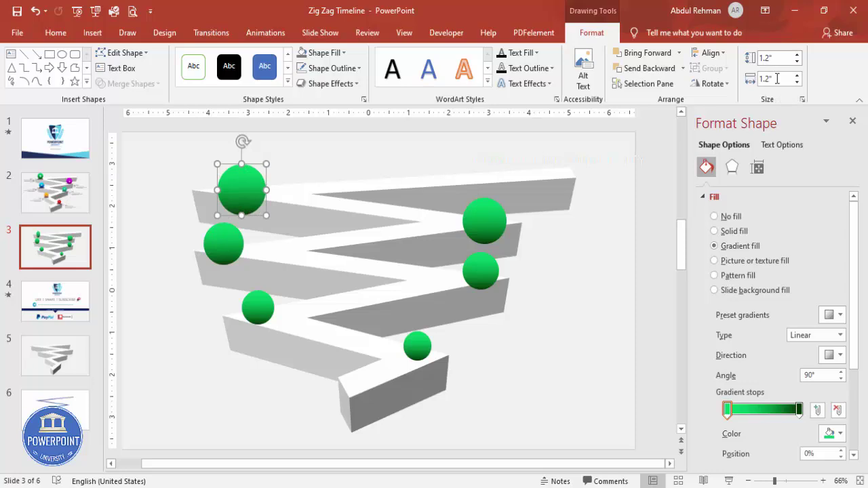
- Nudge each sphere onto its road bend, undoing the last middle-left adjustment
left_click_drag(244, 178, 250, 158)
left_click_drag(480, 226, 481, 201)
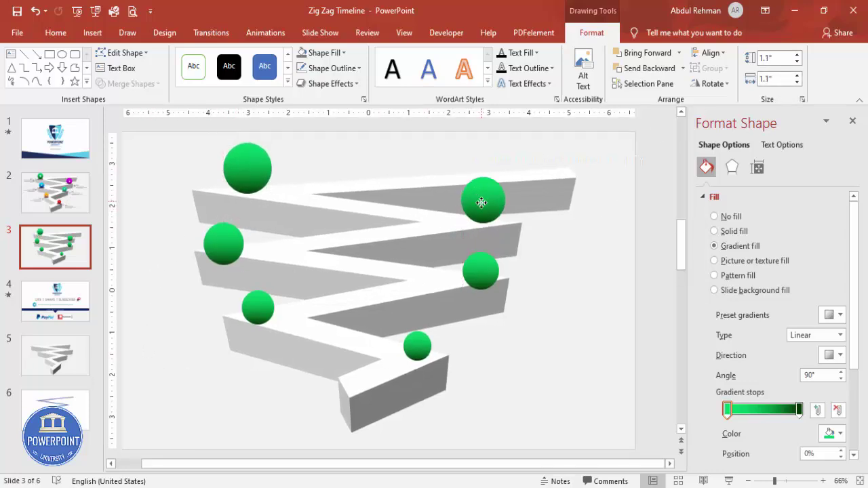
left_click_drag(484, 261, 475, 258)
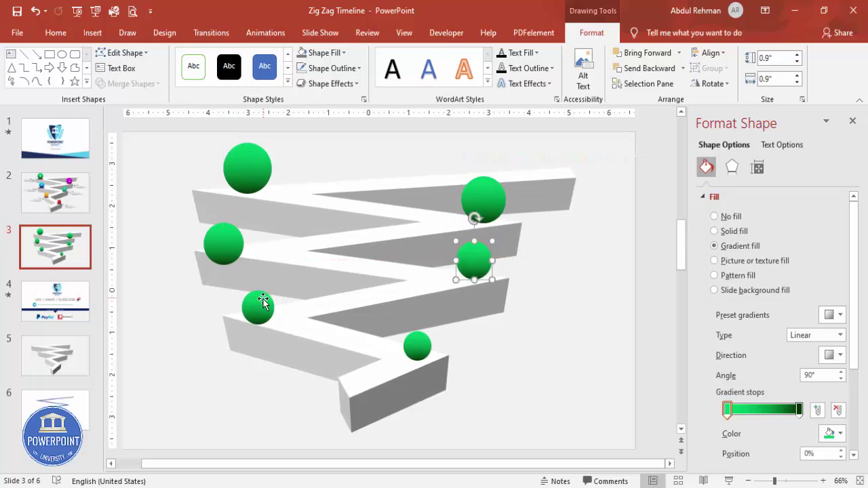
left_click_drag(258, 305, 261, 297)
left_click_drag(228, 244, 240, 235)
key("ctrl+z")
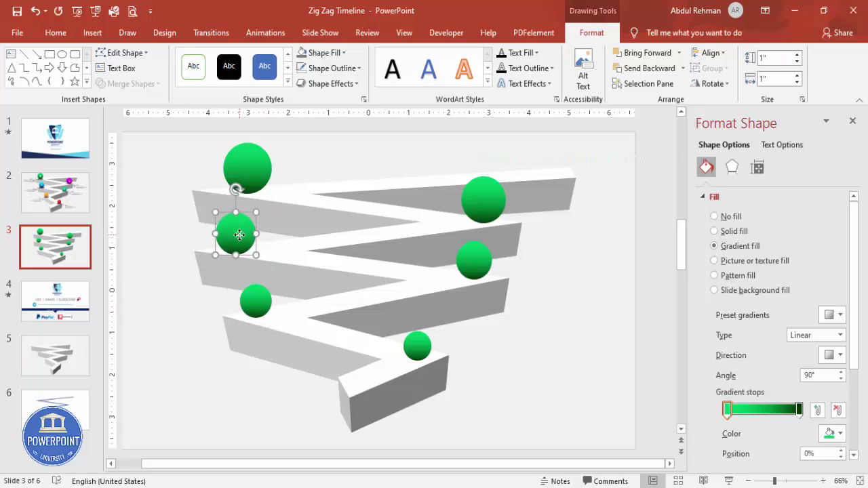
- Draw a flat oval to the right of the road
left_click(195, 180)
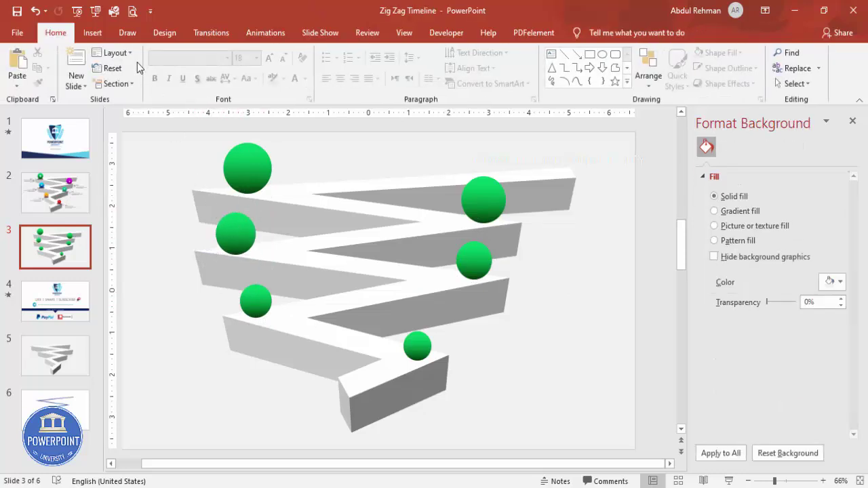
left_click(93, 33)
left_click(201, 68)
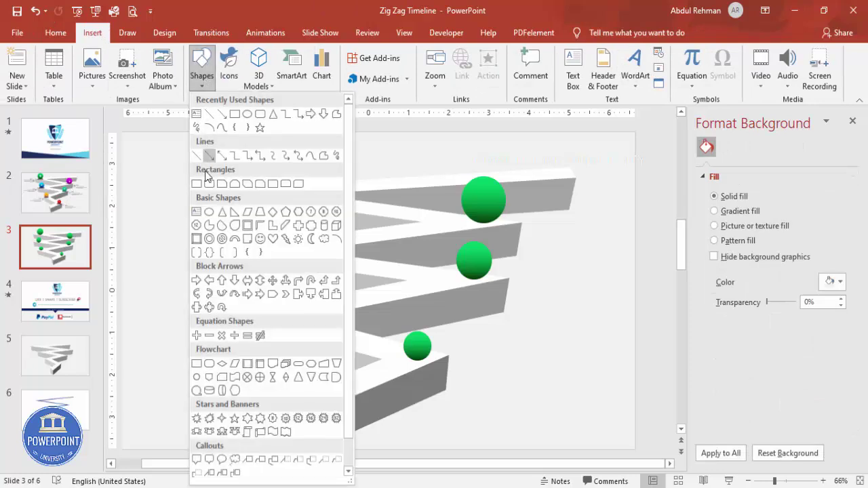
left_click(210, 213)
left_click_drag(479, 339, 559, 358)
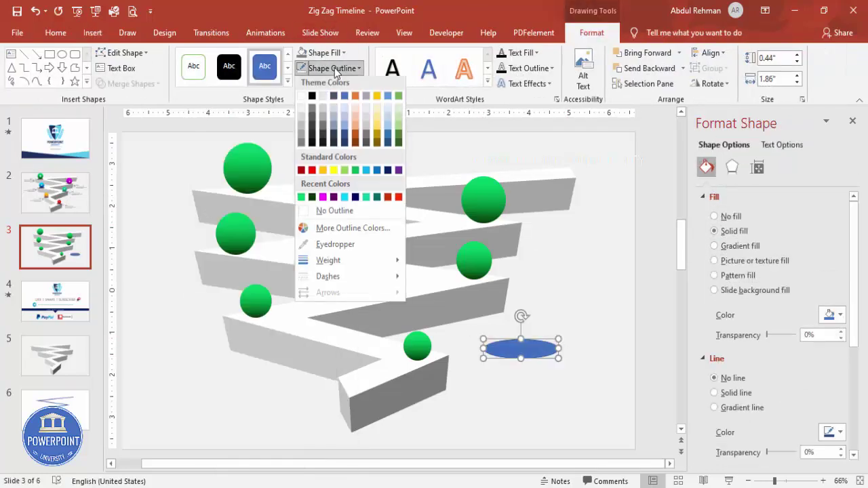
- Make the oval borderless, black-filled and about 30% transparent
left_click(331, 68)
left_click(347, 211)
left_click(325, 53)
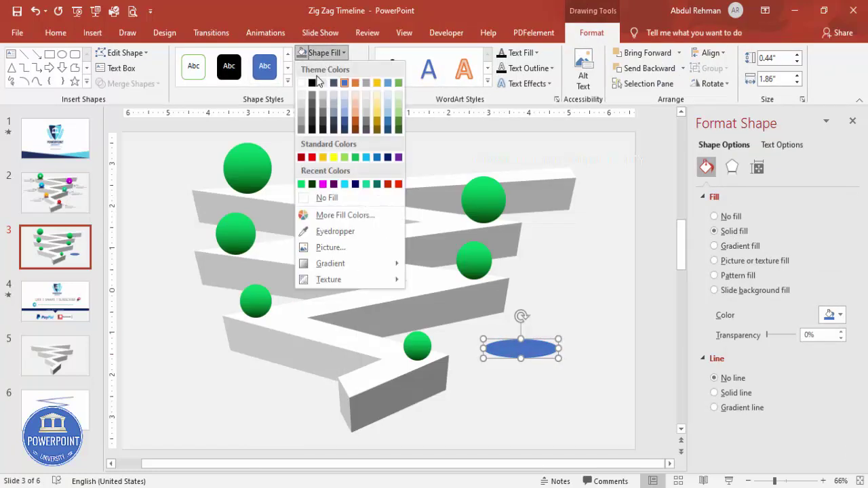
left_click(314, 80)
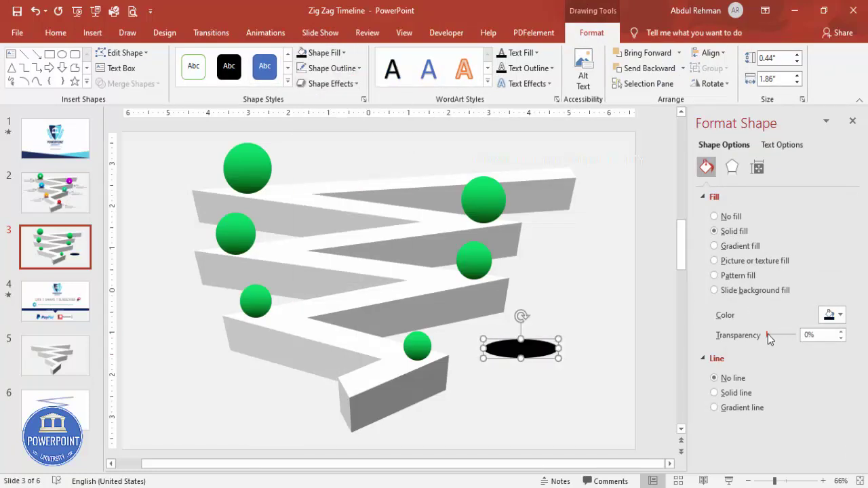
left_click_drag(768, 335, 776, 335)
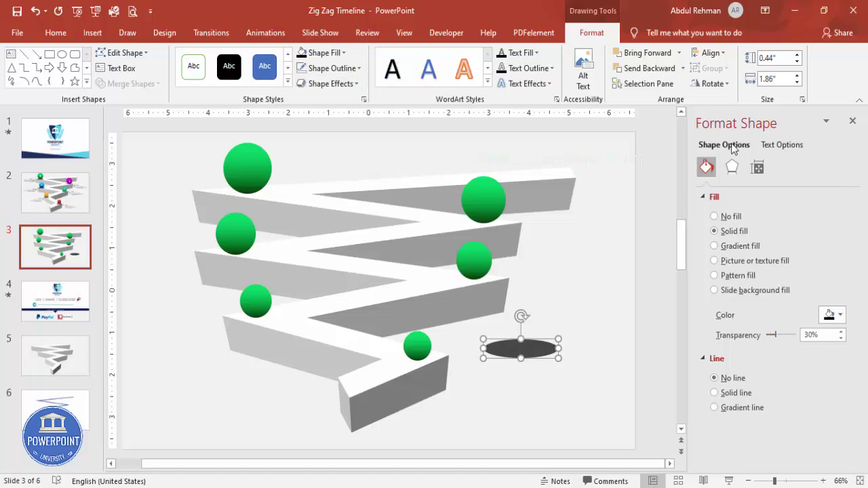
- Give the oval 11 pt soft edges and move it beneath the bottom green sphere
left_click(732, 167)
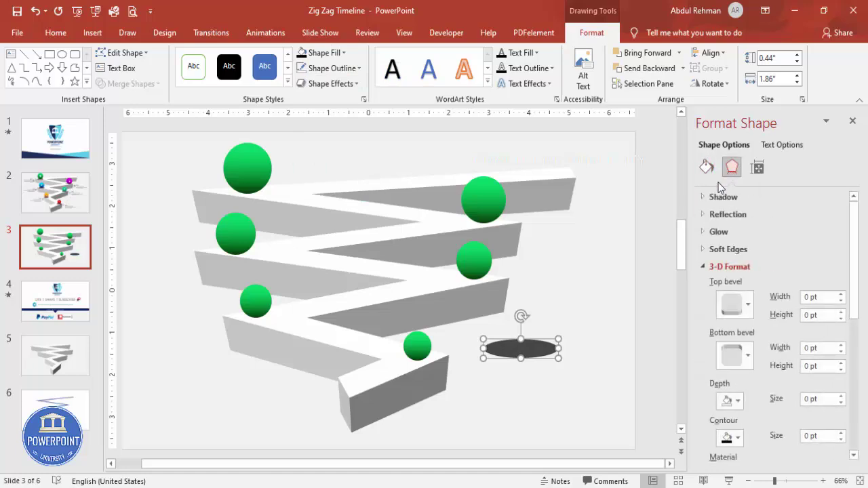
left_click(729, 248)
left_click(840, 285)
left_click(841, 284)
left_click(841, 285)
left_click(840, 285)
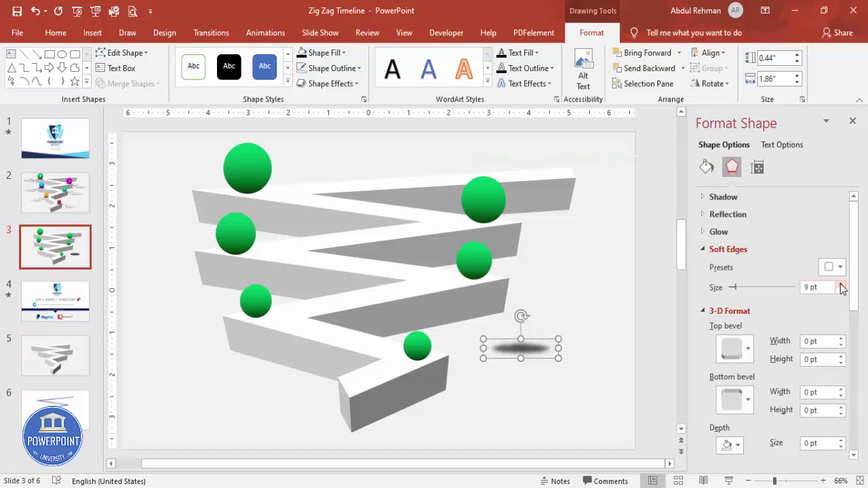
left_click(841, 285)
left_click(841, 285)
left_click(841, 285)
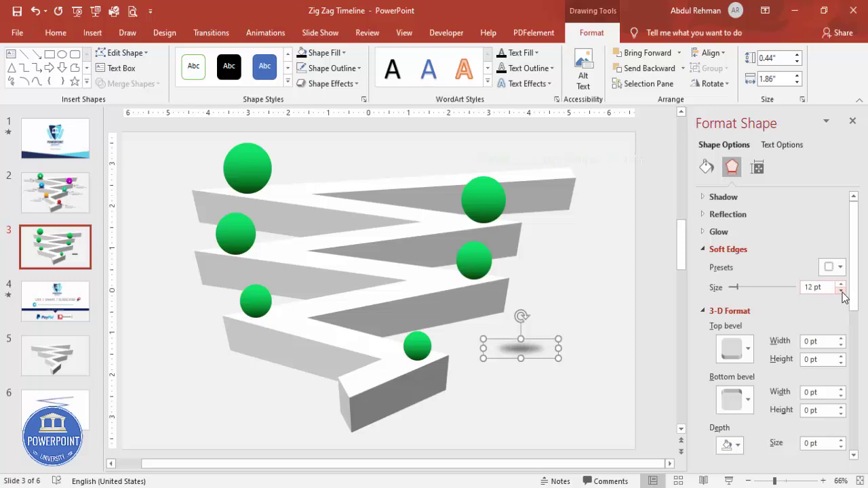
left_click(842, 291)
left_click_drag(535, 348, 449, 360)
- Position the shadow under the bottom sphere and paste copies under other spheres
left_click_drag(393, 362, 280, 318)
key("Right")
key("Right")
key("Down")
key("Down")
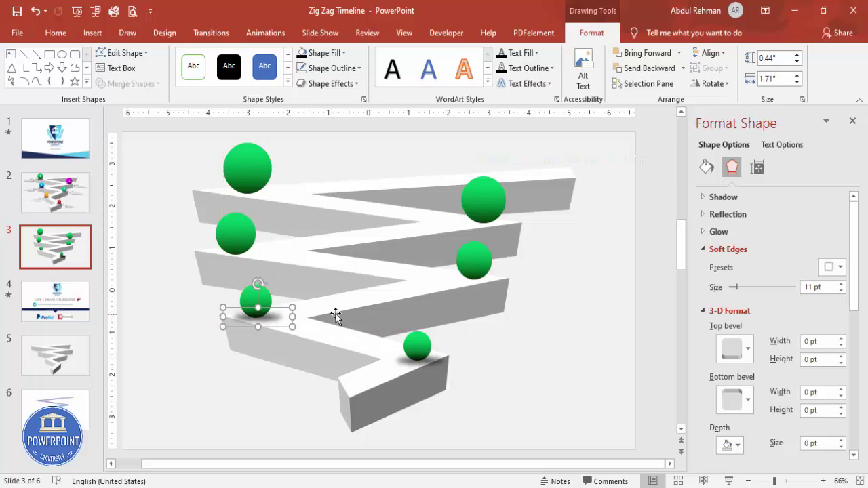
key("ctrl+v")
left_click_drag(181, 274, 552, 277)
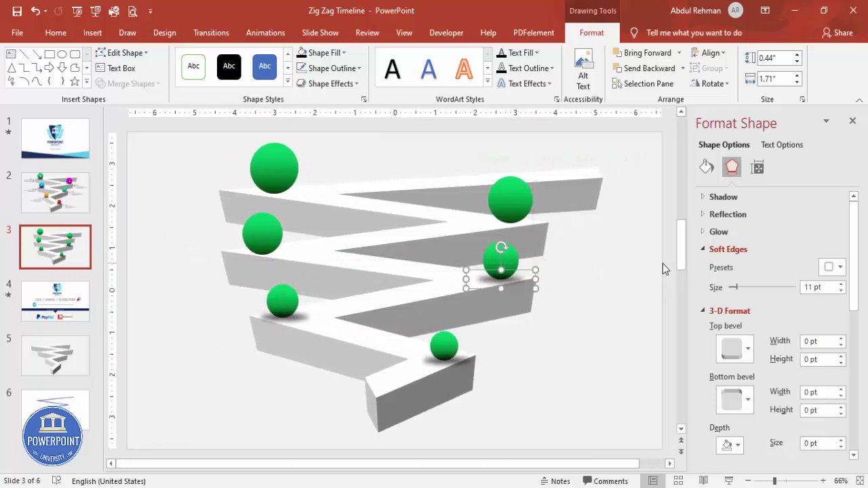
key("ctrl+z")
left_click_drag(661, 240, 177, 189)
key("ctrl+z")
- Select all six spheres and bring them to the front, above their shadows
left_click(236, 170)
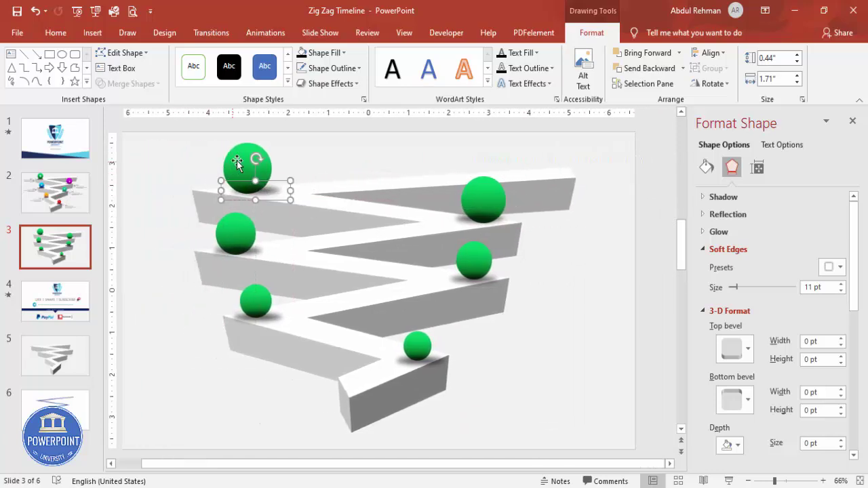
left_click(478, 193, "shift")
left_click(227, 241, "shift")
left_click(252, 300, "shift")
left_click(481, 262, "shift")
left_click(418, 347, "shift")
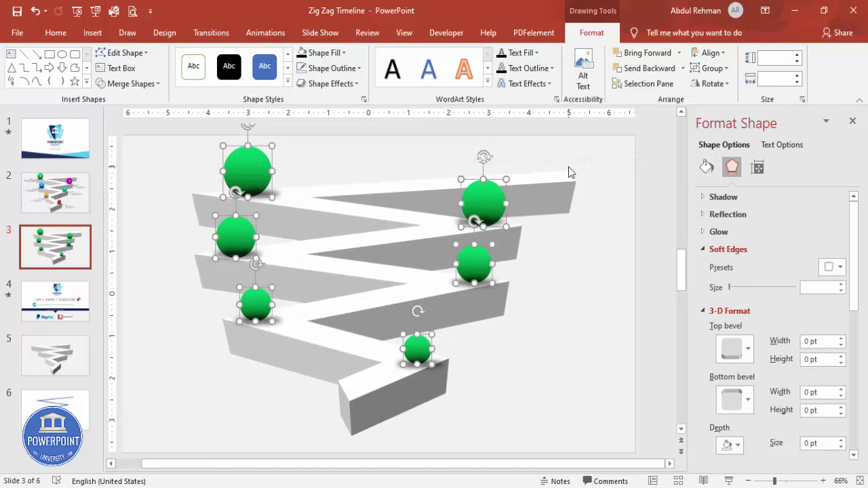
left_click(679, 53)
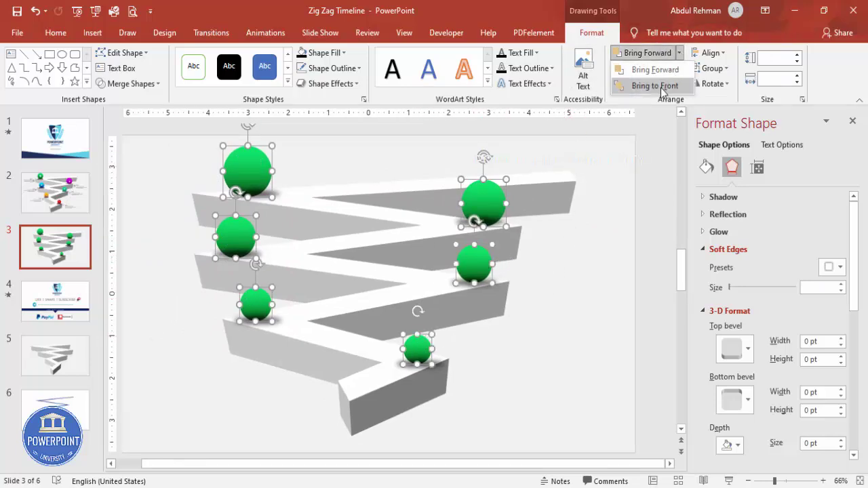
left_click(646, 84)
left_click(580, 295)
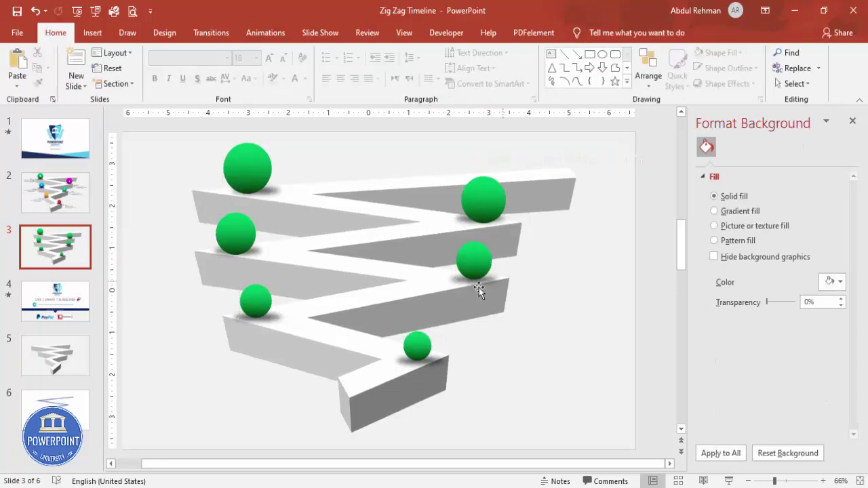
- Recolour the lower-left sphere's gradient from magenta to purple
left_click(253, 299)
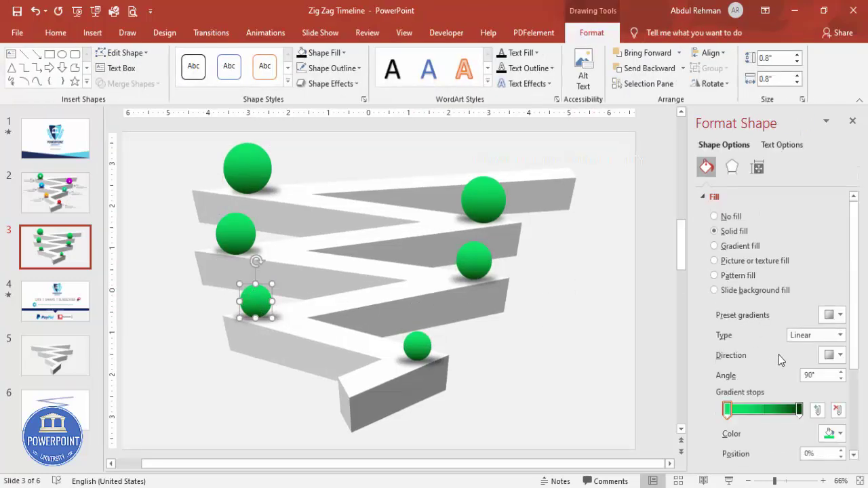
left_click(799, 407)
left_click(839, 434)
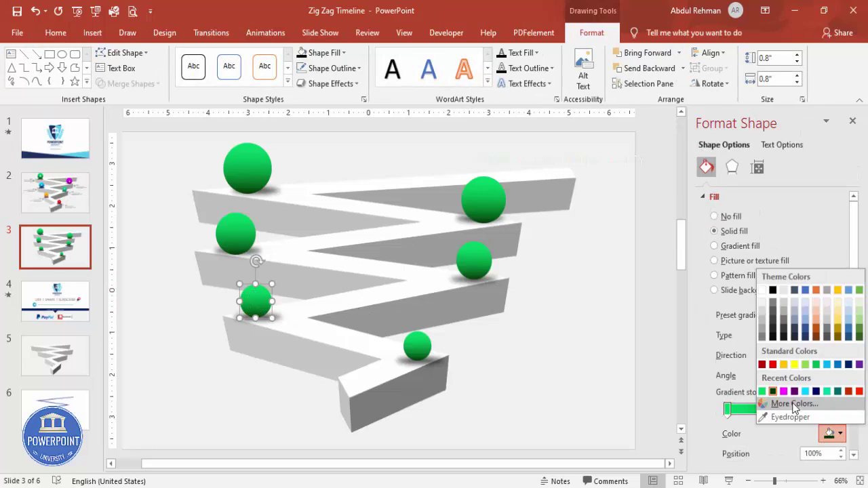
left_click(797, 401)
left_click(335, 302)
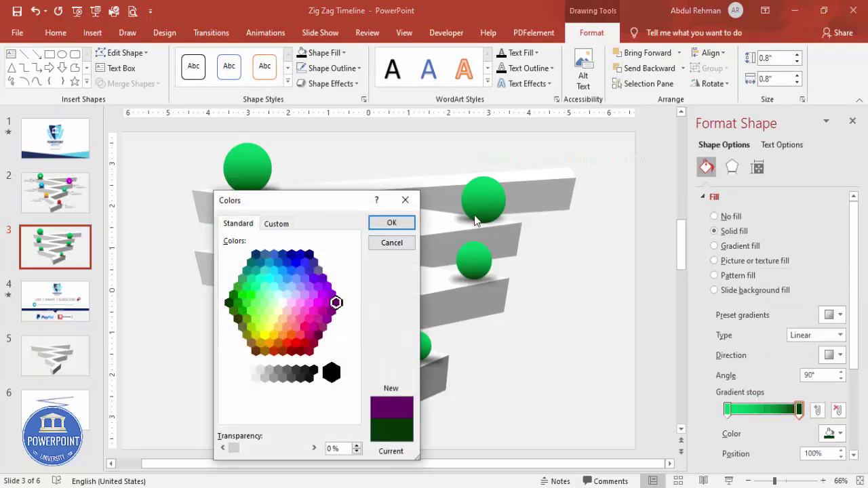
left_click(392, 223)
left_click(727, 409)
left_click(839, 433)
left_click(787, 403)
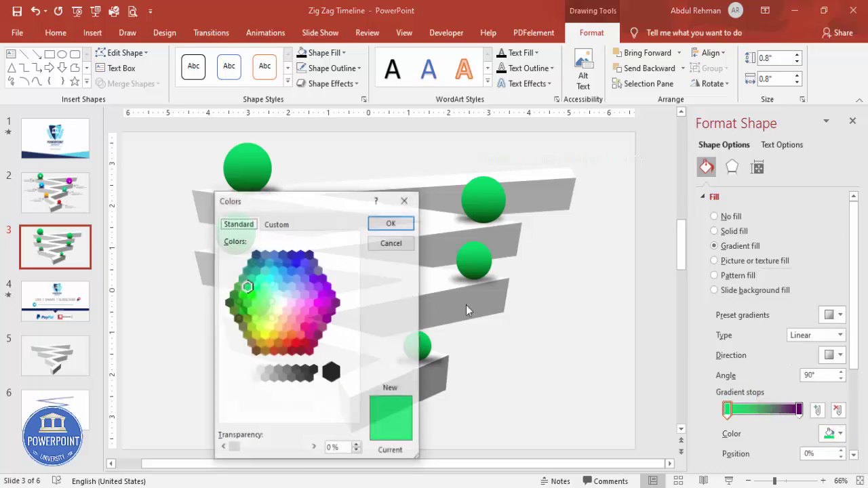
left_click(319, 303)
left_click(392, 223)
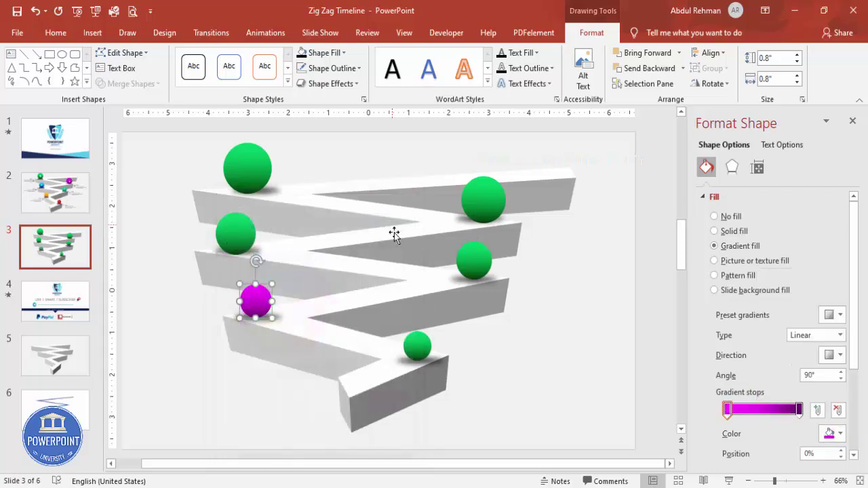
- Recolour the right-middle sphere's gradient from orange to dark orange
left_click(479, 264)
left_click(799, 408)
left_click(840, 433)
left_click(793, 404)
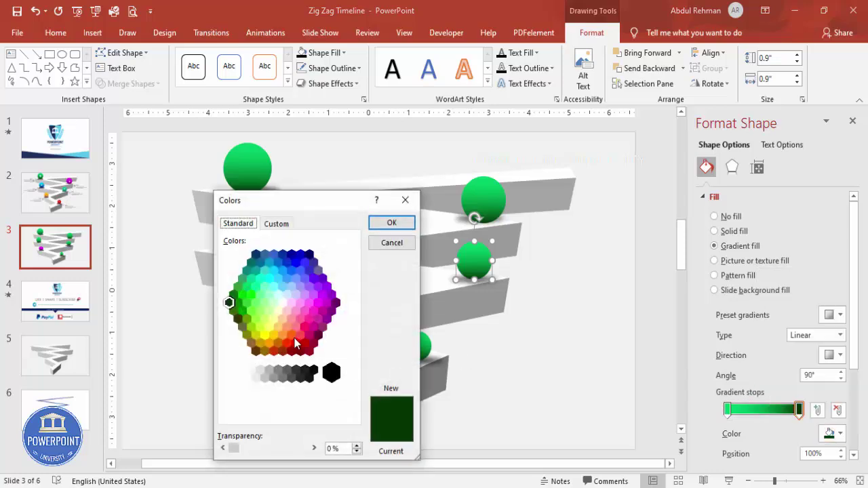
left_click(274, 351)
left_click(391, 223)
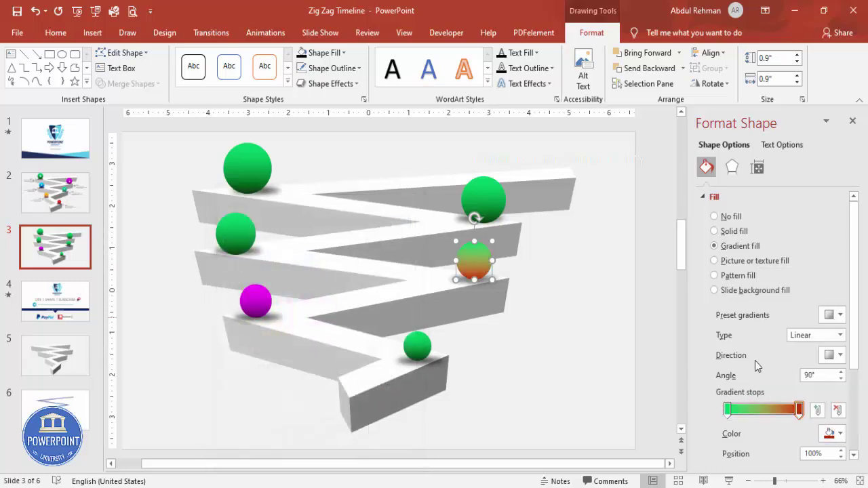
left_click(728, 410)
left_click(840, 433)
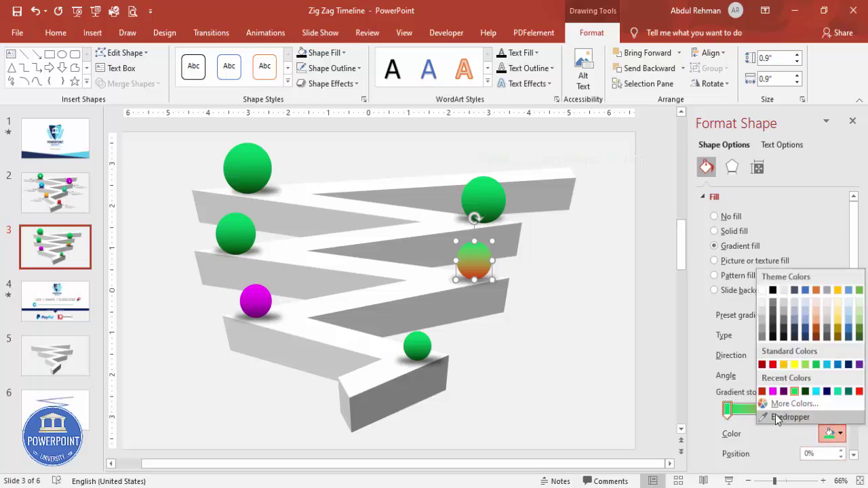
left_click(790, 404)
left_click(276, 346)
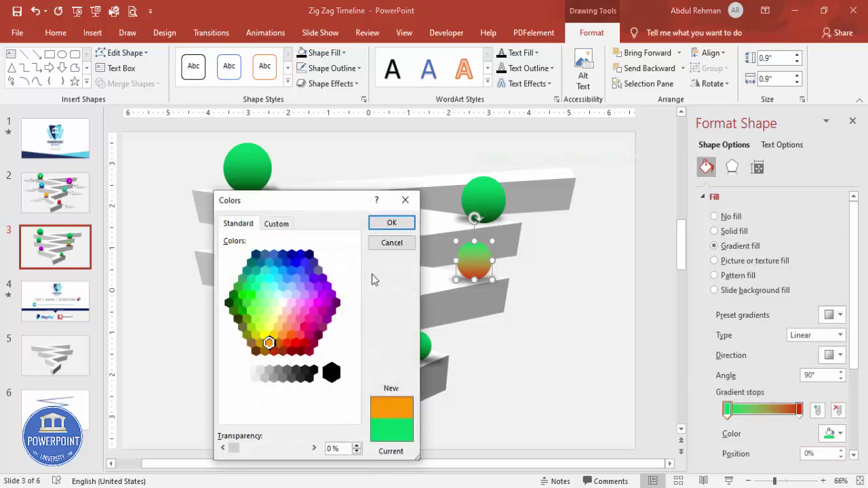
left_click(391, 223)
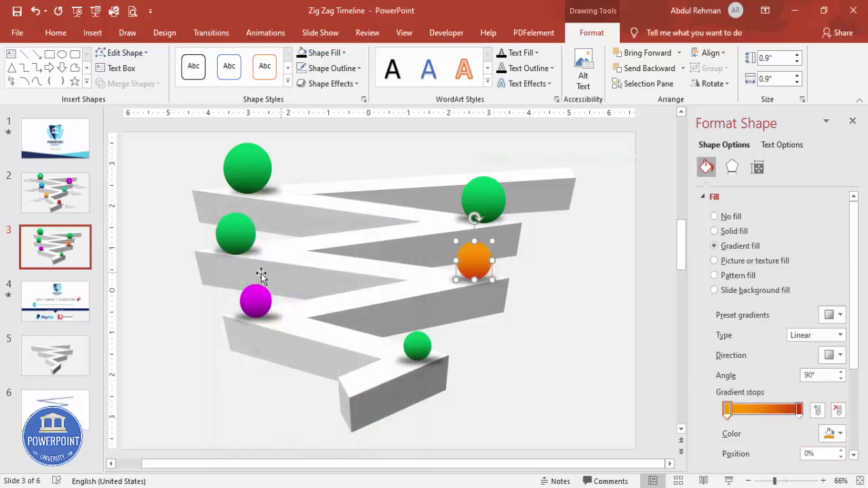
- Recolour the second-left sphere's gradient from cyan to dark blue
left_click(242, 240)
left_click(798, 409)
left_click(829, 434)
left_click(831, 413)
left_click(310, 255)
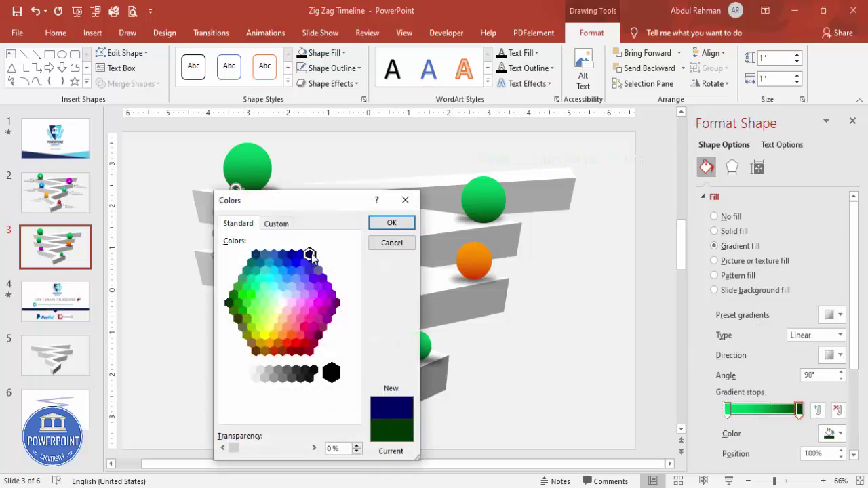
left_click(391, 223)
left_click(727, 410)
left_click(829, 434)
left_click(783, 413)
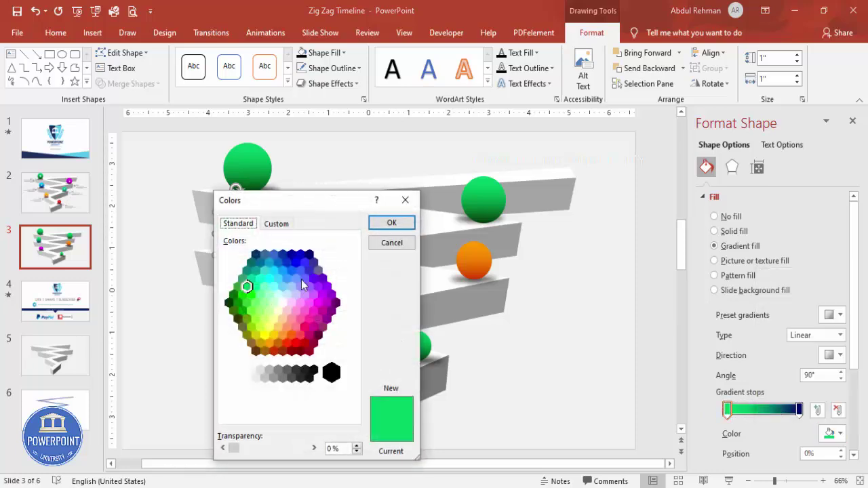
left_click(271, 270)
left_click(392, 223)
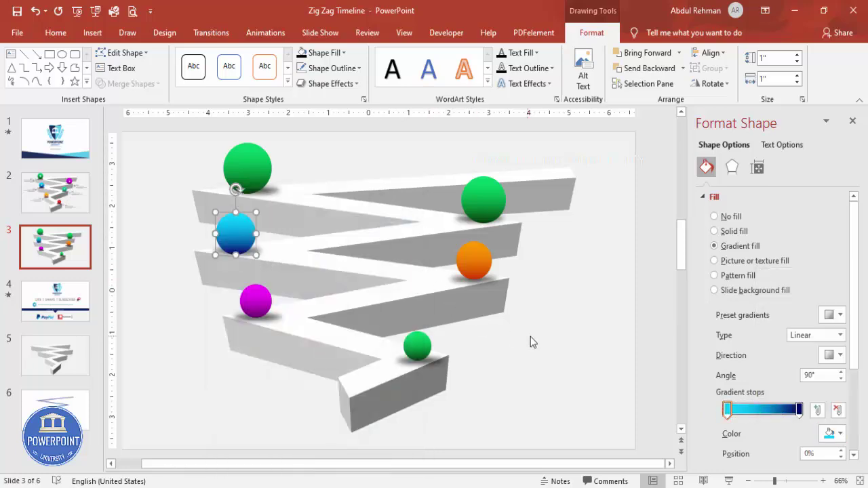
left_click(489, 207)
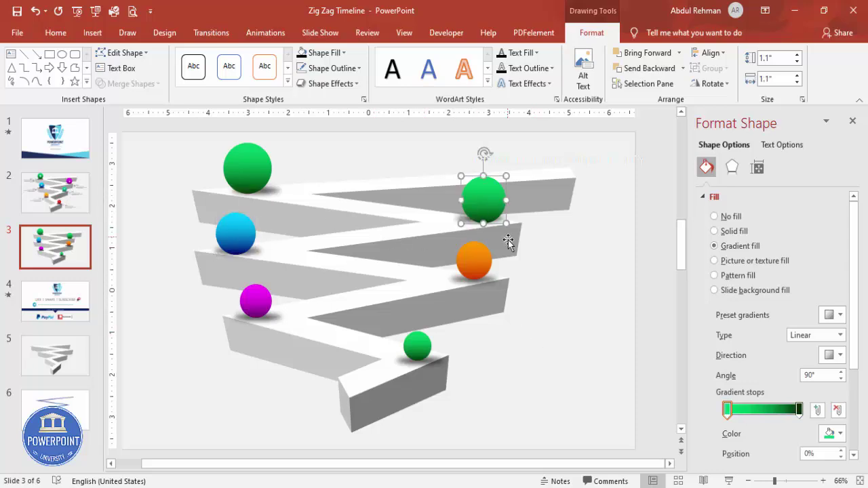
left_click(532, 286)
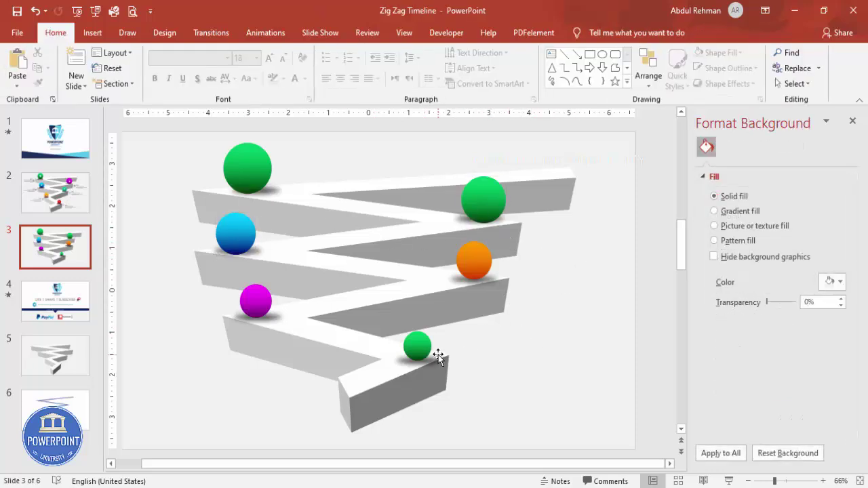